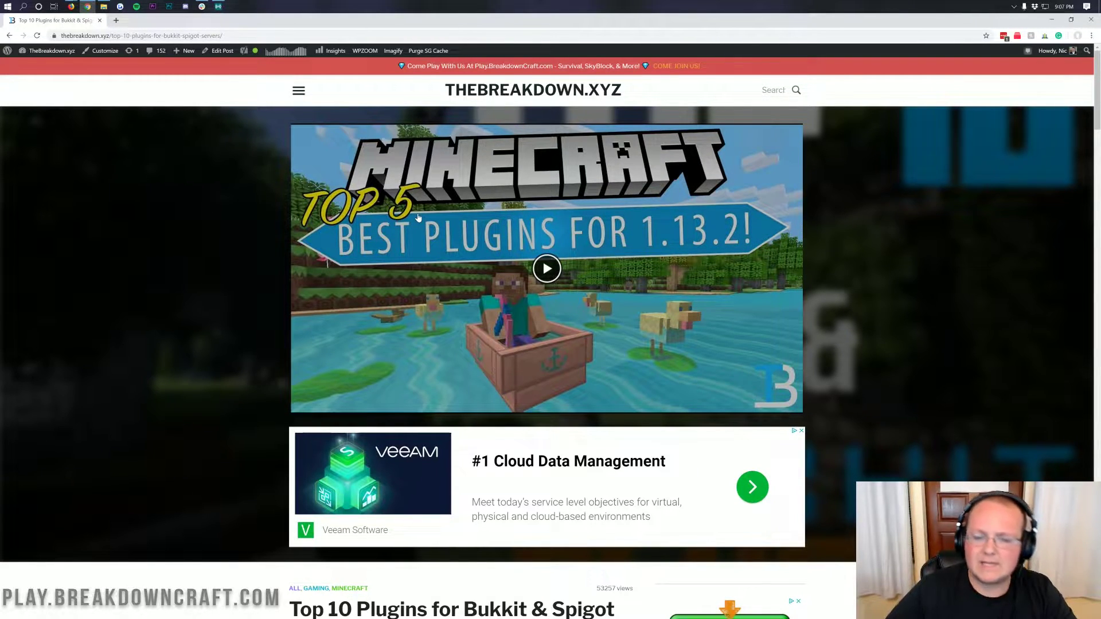
Skim the Top 10 Plugins article's list of Bukkit and Spigot plugins from EssentialsX through ClearLagg
{"action": "scroll", "coordinate": [418, 218], "scroll_direction": "down", "scroll_amount": 12}
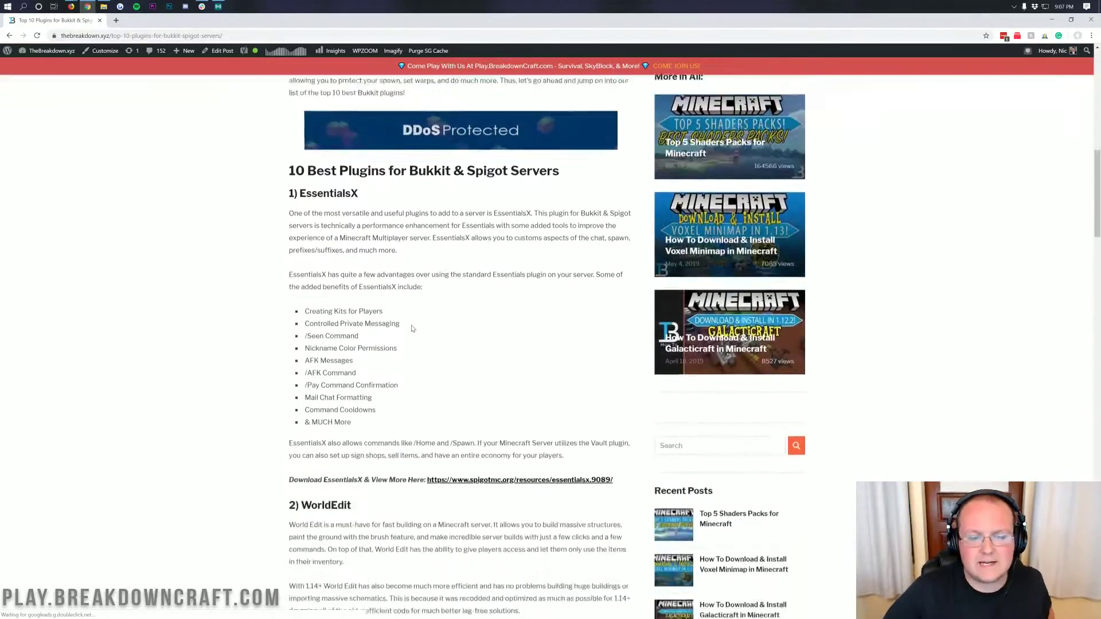
{"action": "scroll", "coordinate": [412, 328], "scroll_direction": "up", "scroll_amount": 4}
{"action": "scroll", "coordinate": [412, 329], "scroll_direction": "down", "scroll_amount": 7}
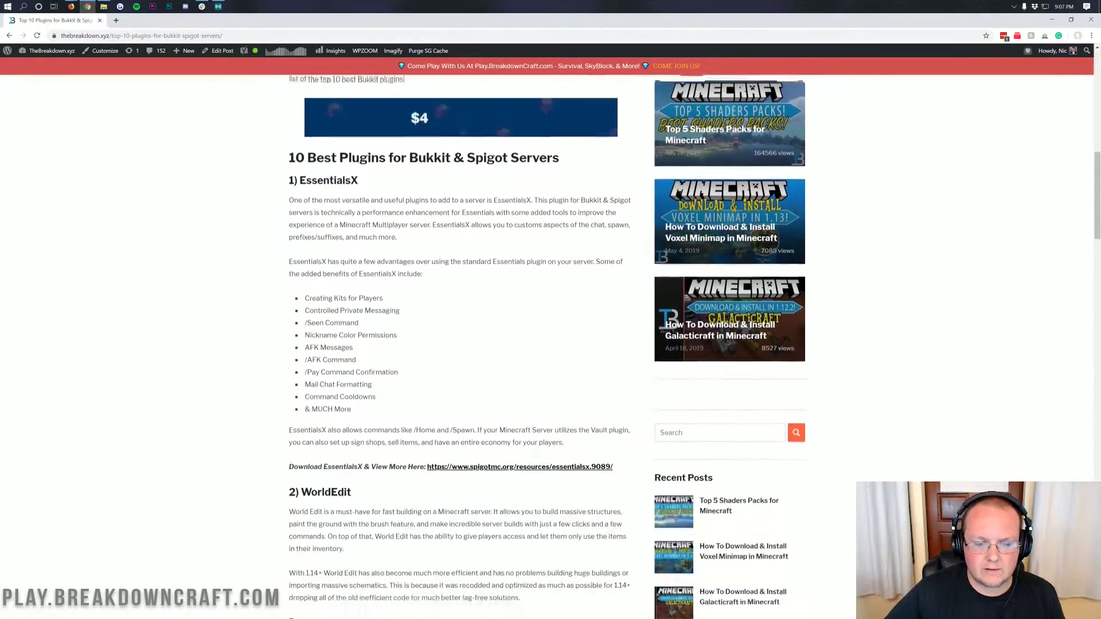
{"action": "scroll", "coordinate": [411, 332], "scroll_direction": "down", "scroll_amount": 15}
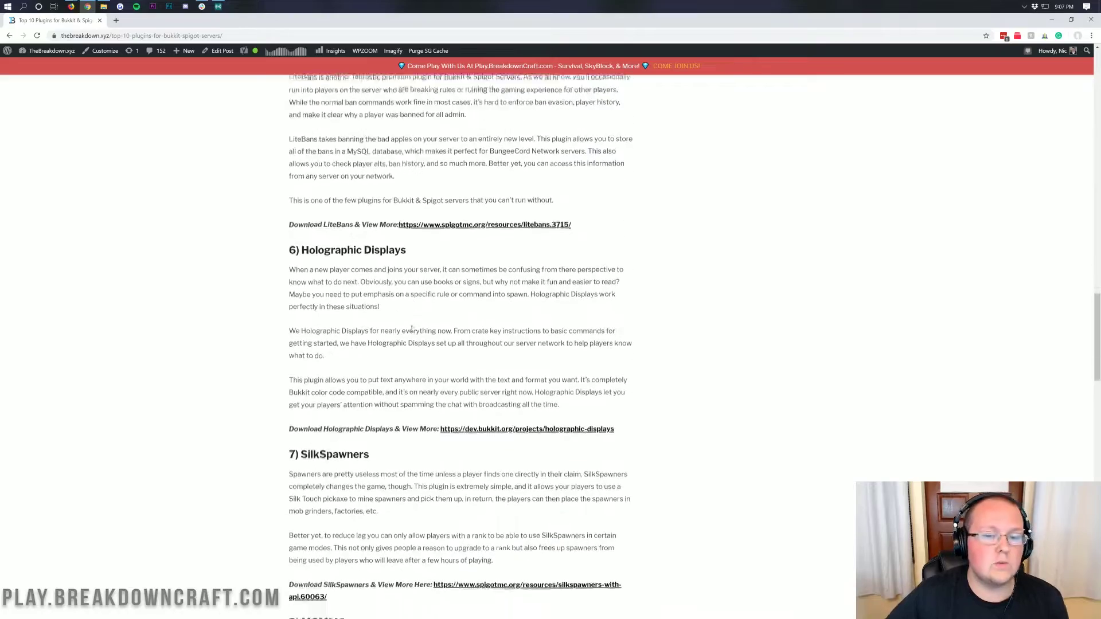
{"action": "scroll", "coordinate": [412, 328], "scroll_direction": "down", "scroll_amount": 15}
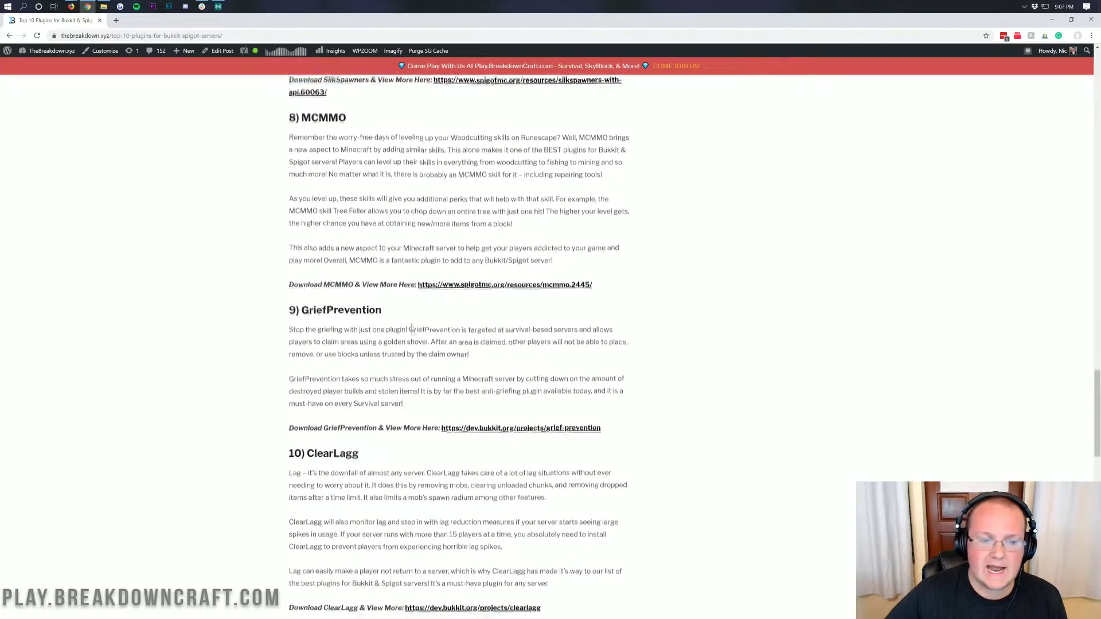
{"action": "scroll", "coordinate": [411, 328], "scroll_direction": "up", "scroll_amount": 15}
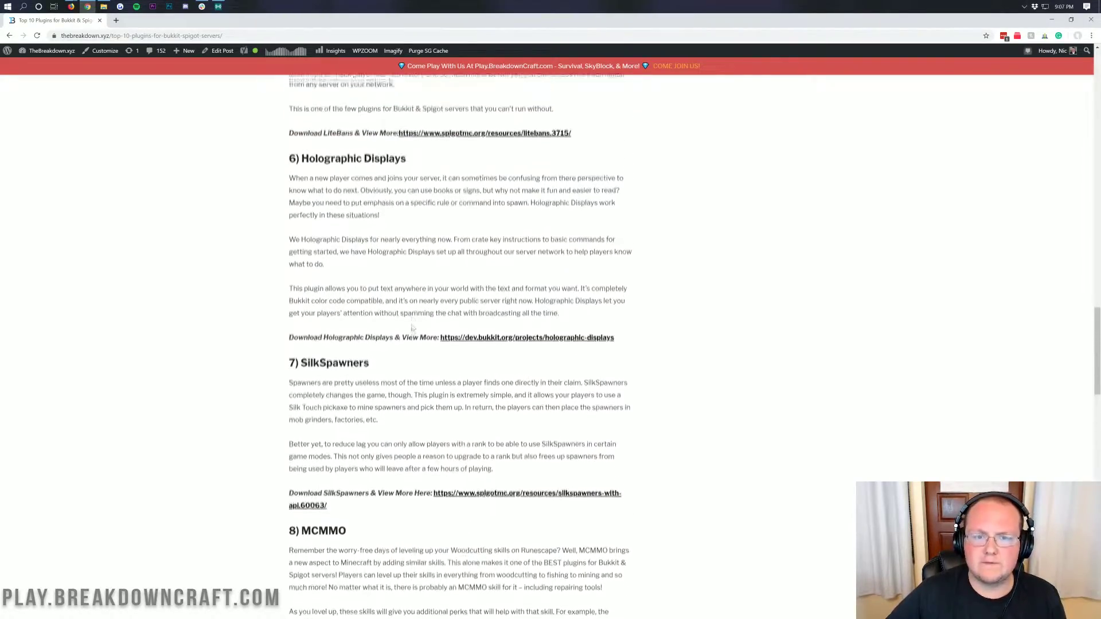
{"action": "scroll", "coordinate": [412, 328], "scroll_direction": "up", "scroll_amount": 15}
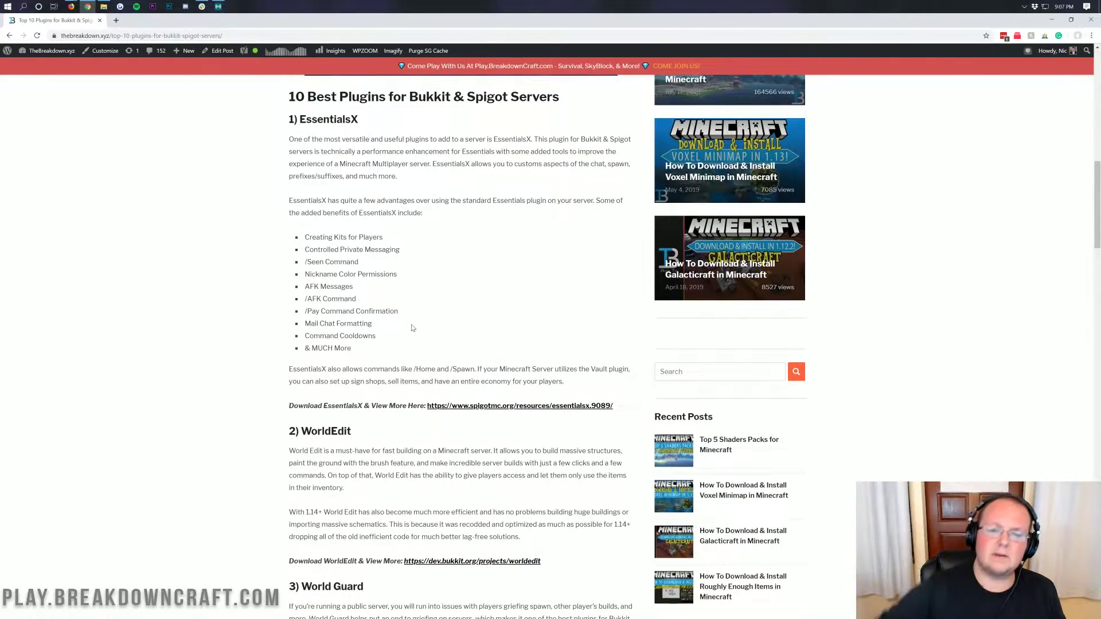
Examine the "10 Best Plugins for Bukkit & Spigot Servers" heading and the plugin entries beneath it, starting with EssentialsX
{"action": "left_click_drag", "start_coordinate": [288, 97], "coordinate": [570, 92]}
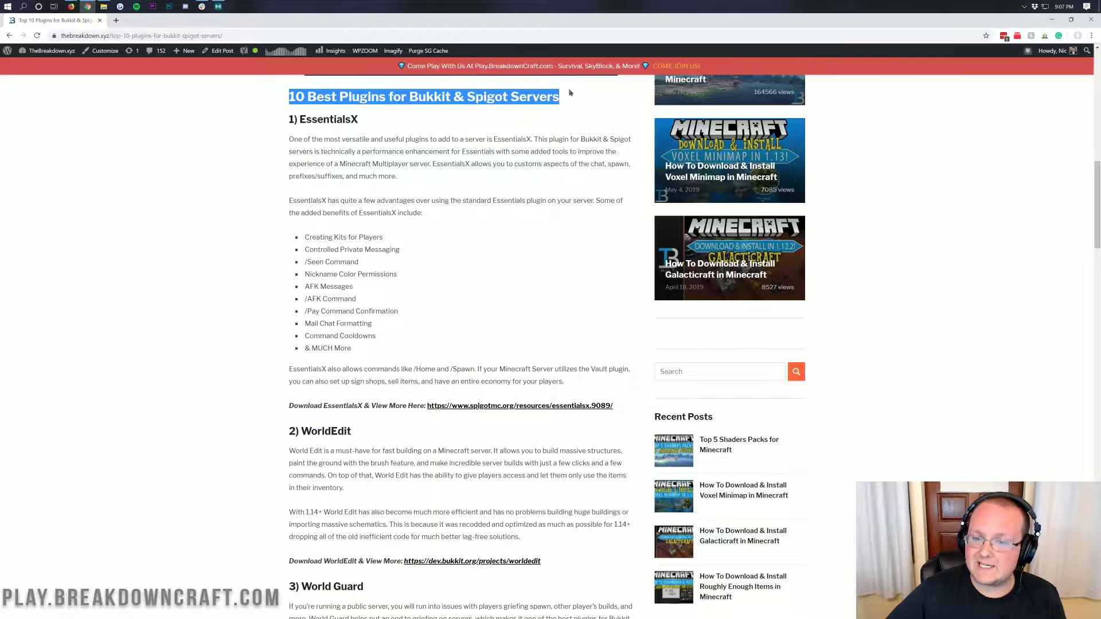
{"action": "left_click", "coordinate": [442, 117]}
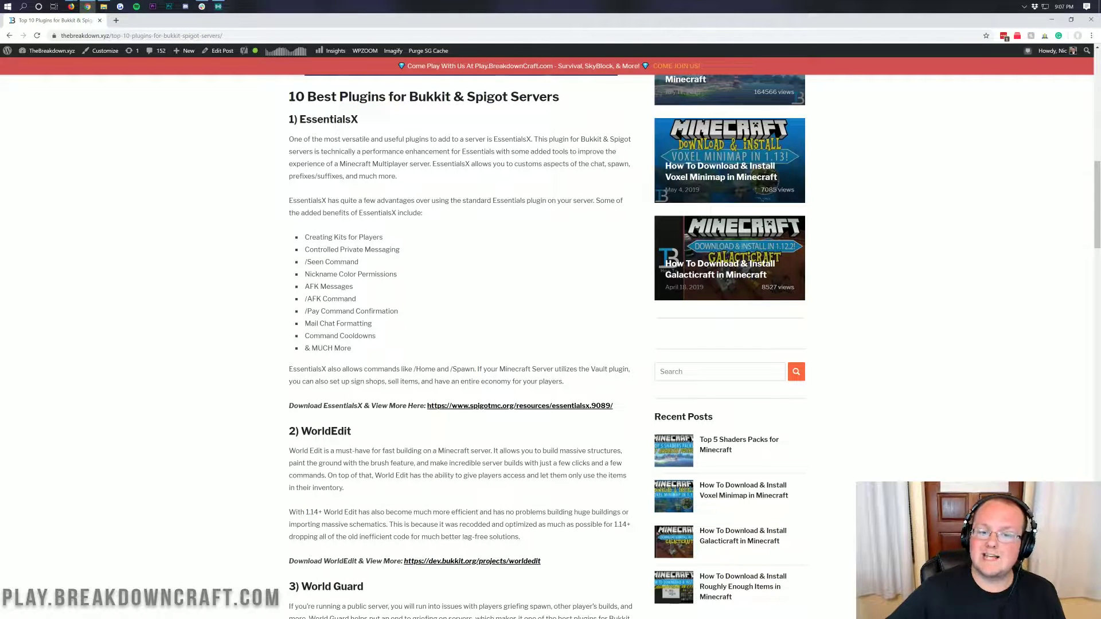
{"action": "left_click_drag", "start_coordinate": [450, 96], "coordinate": [507, 97]}
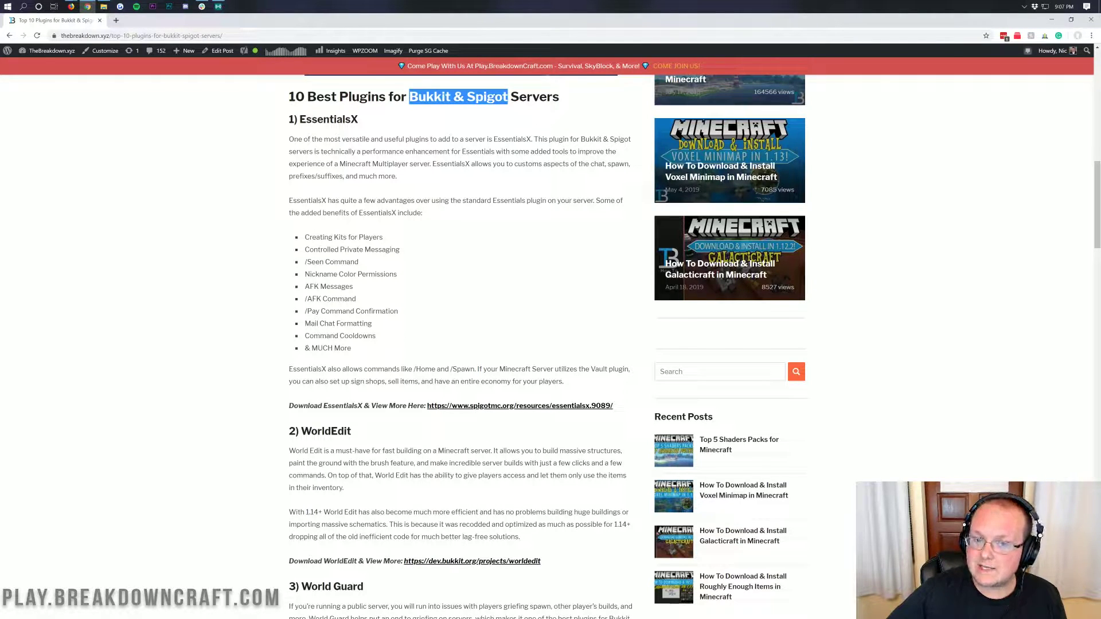
{"action": "left_click", "coordinate": [475, 213]}
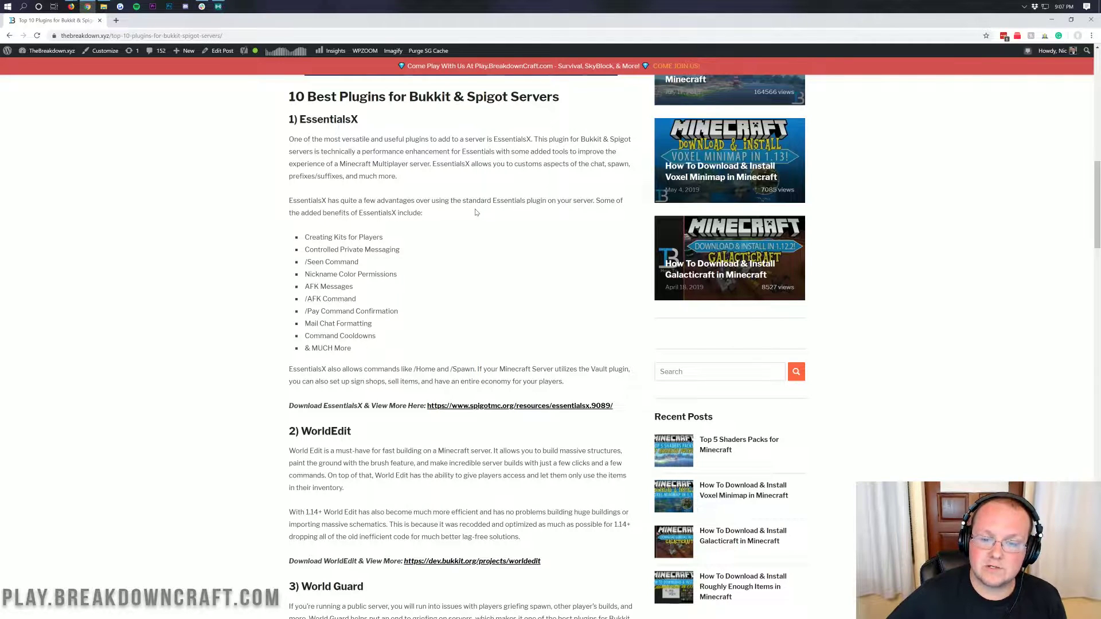
{"action": "scroll", "coordinate": [475, 213], "scroll_direction": "down", "scroll_amount": 2}
{"action": "scroll", "coordinate": [475, 212], "scroll_direction": "up", "scroll_amount": 2}
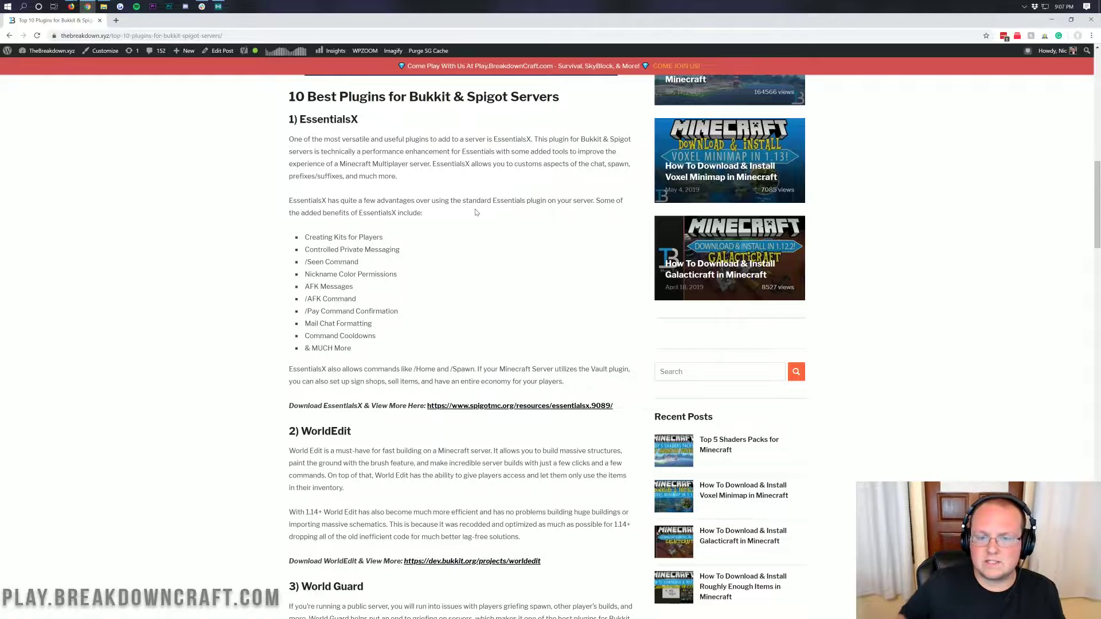
{"action": "scroll", "coordinate": [476, 212], "scroll_direction": "down", "scroll_amount": 1}
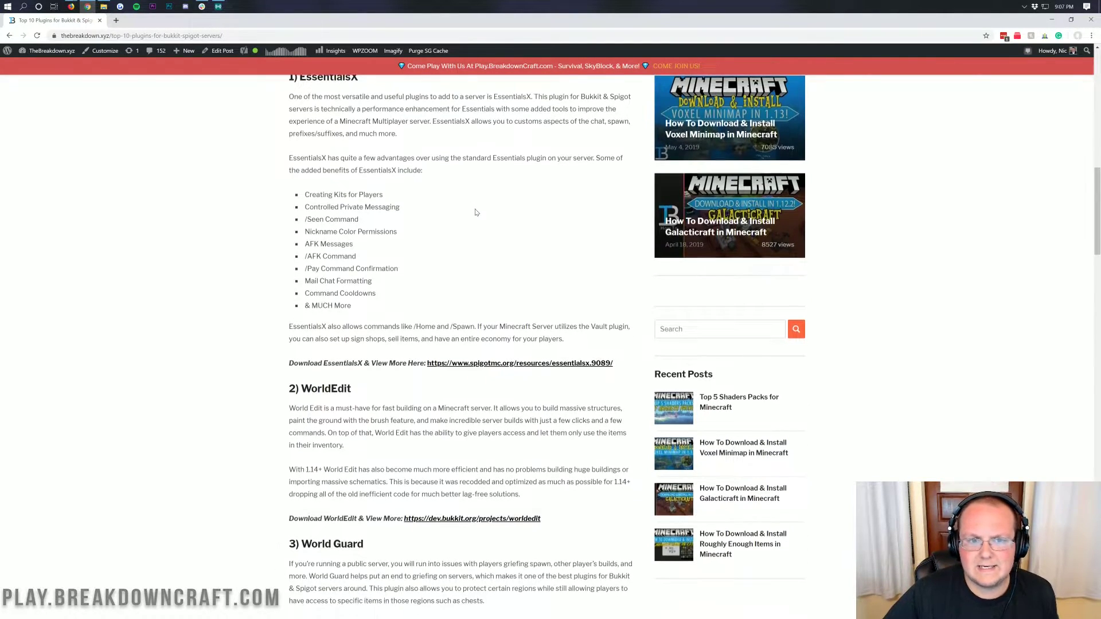
{"action": "scroll", "coordinate": [475, 213], "scroll_direction": "up", "scroll_amount": 1}
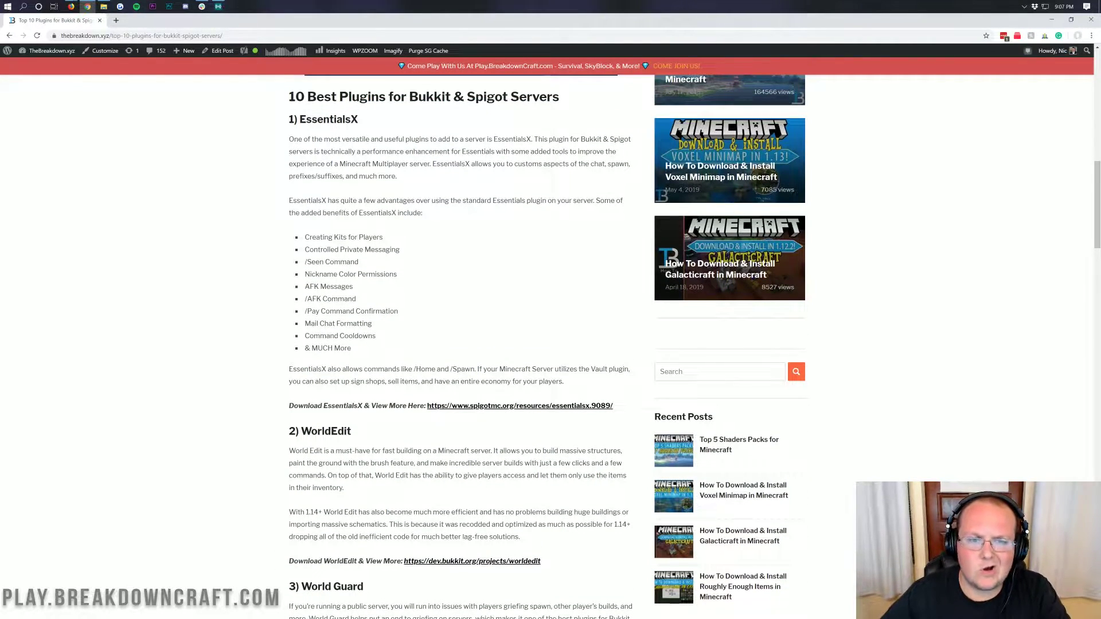
{"action": "scroll", "coordinate": [368, 181], "scroll_direction": "down", "scroll_amount": 15}
{"action": "scroll", "coordinate": [367, 182], "scroll_direction": "up", "scroll_amount": 15}
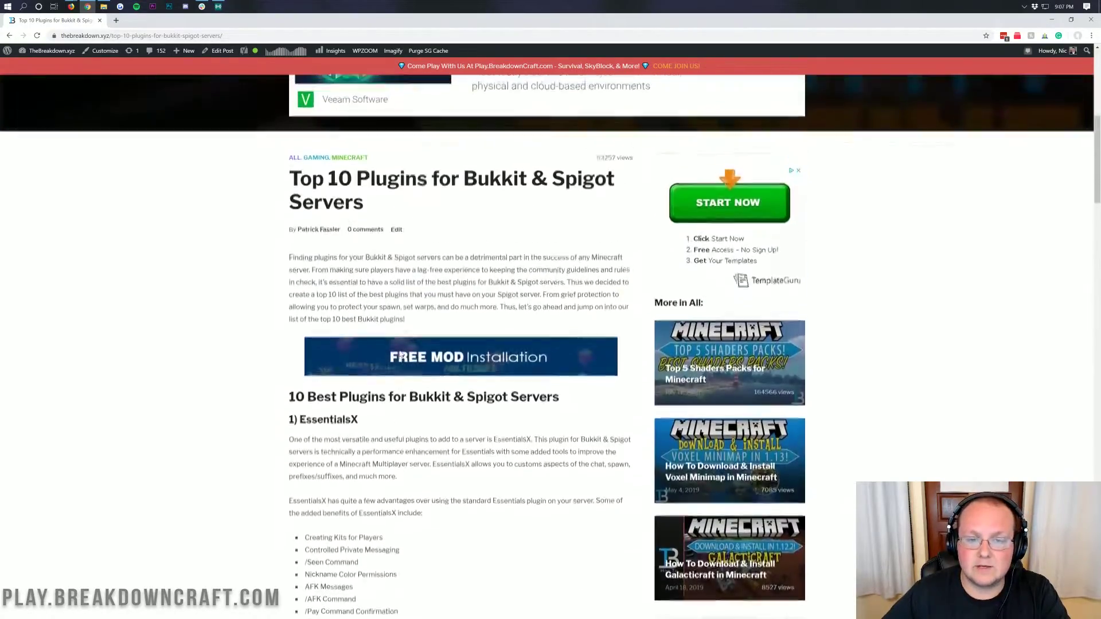
{"action": "scroll", "coordinate": [401, 356], "scroll_direction": "up", "scroll_amount": 8}
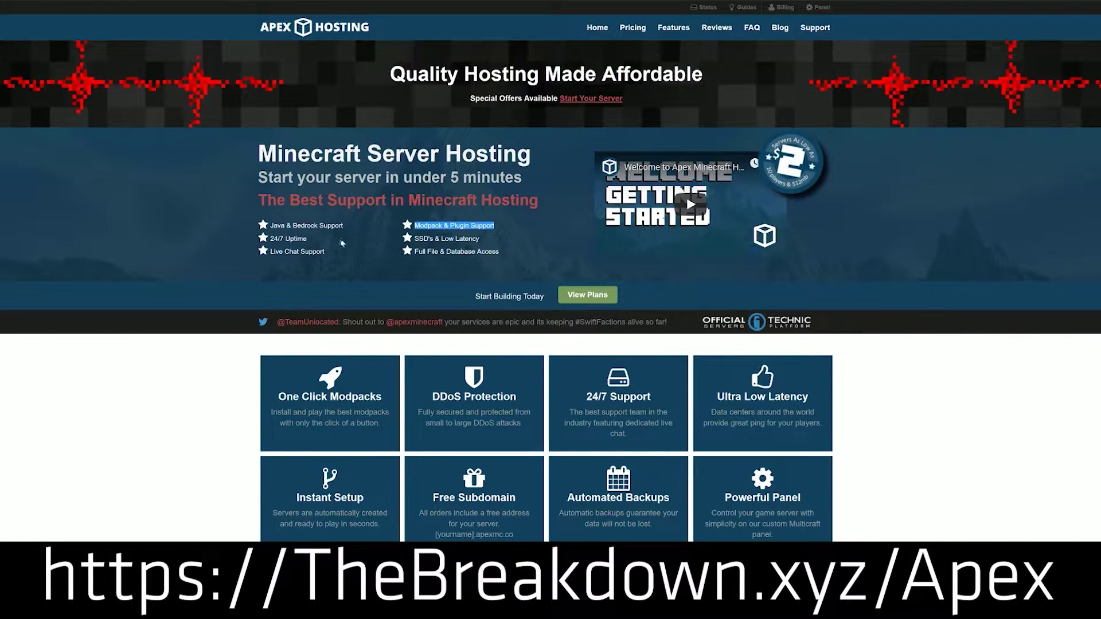
Review the Apex Hosting homepage, including 24/7 Uptime, 24/7 Support, One Click Modpacks and the server locations
{"action": "left_click_drag", "start_coordinate": [308, 239], "coordinate": [275, 238]}
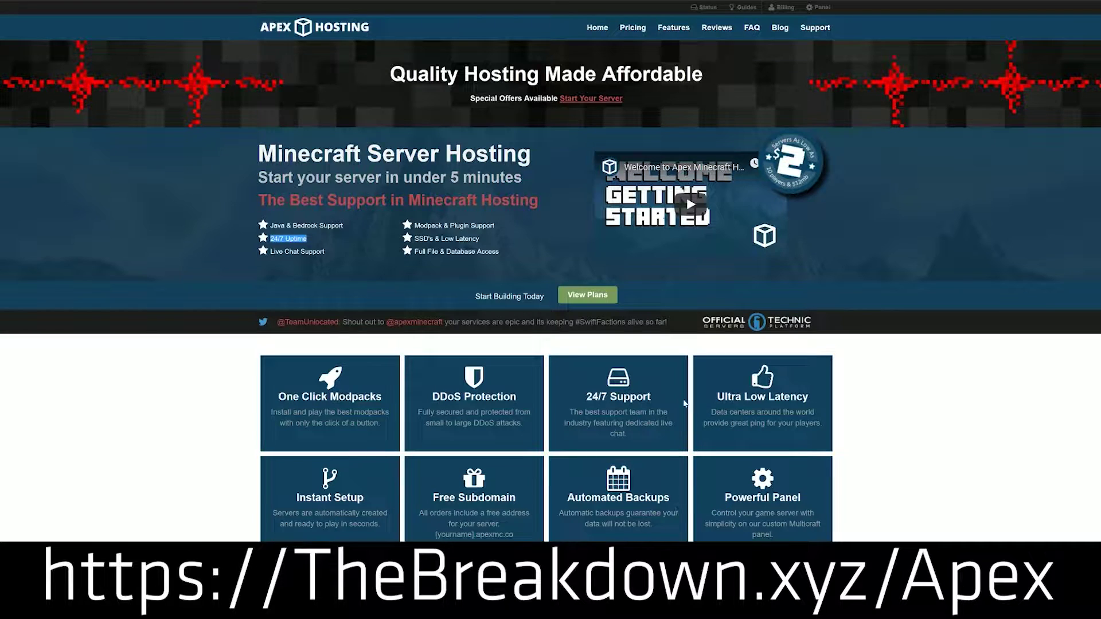
{"action": "left_click_drag", "start_coordinate": [657, 397], "coordinate": [583, 398]}
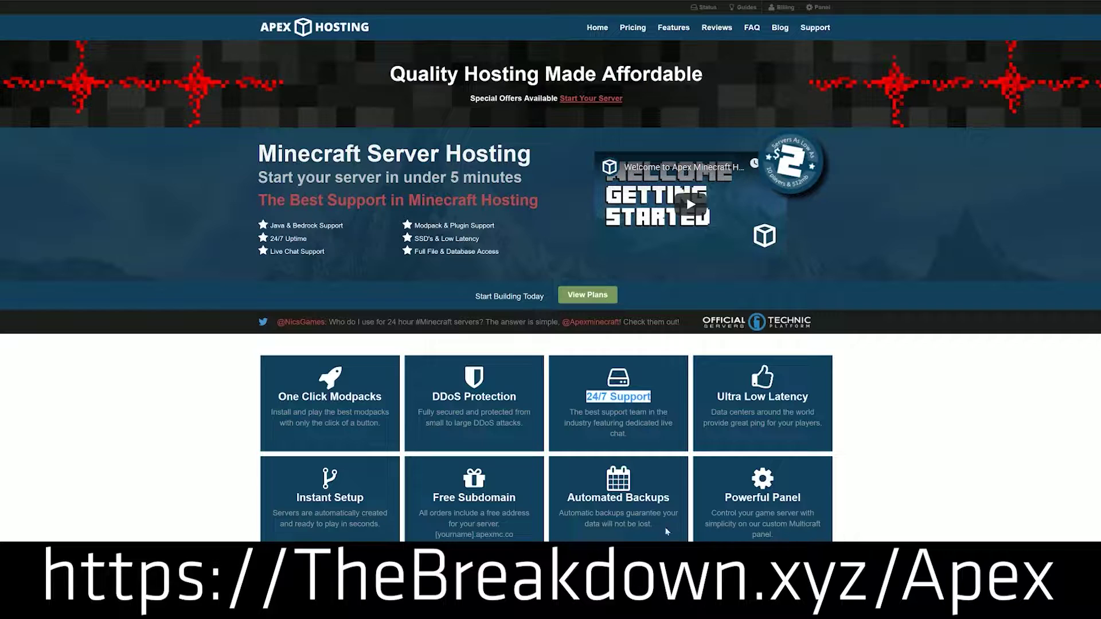
{"action": "left_click_drag", "start_coordinate": [258, 408], "coordinate": [383, 398]}
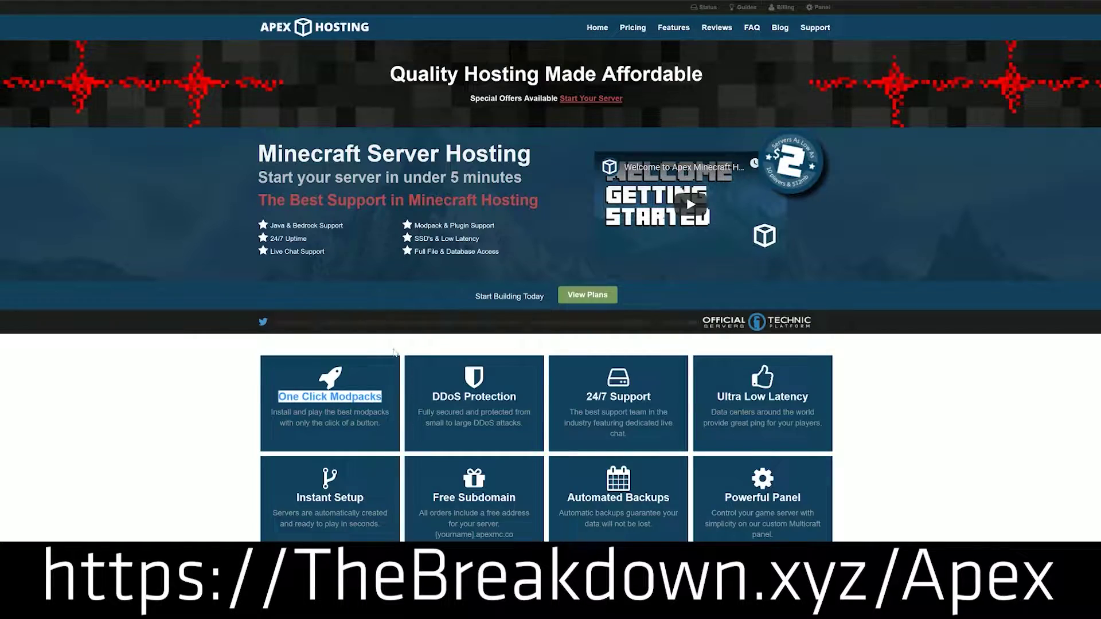
{"action": "scroll", "coordinate": [215, 430], "scroll_direction": "down", "scroll_amount": 3}
{"action": "scroll", "coordinate": [215, 429], "scroll_direction": "down", "scroll_amount": 5}
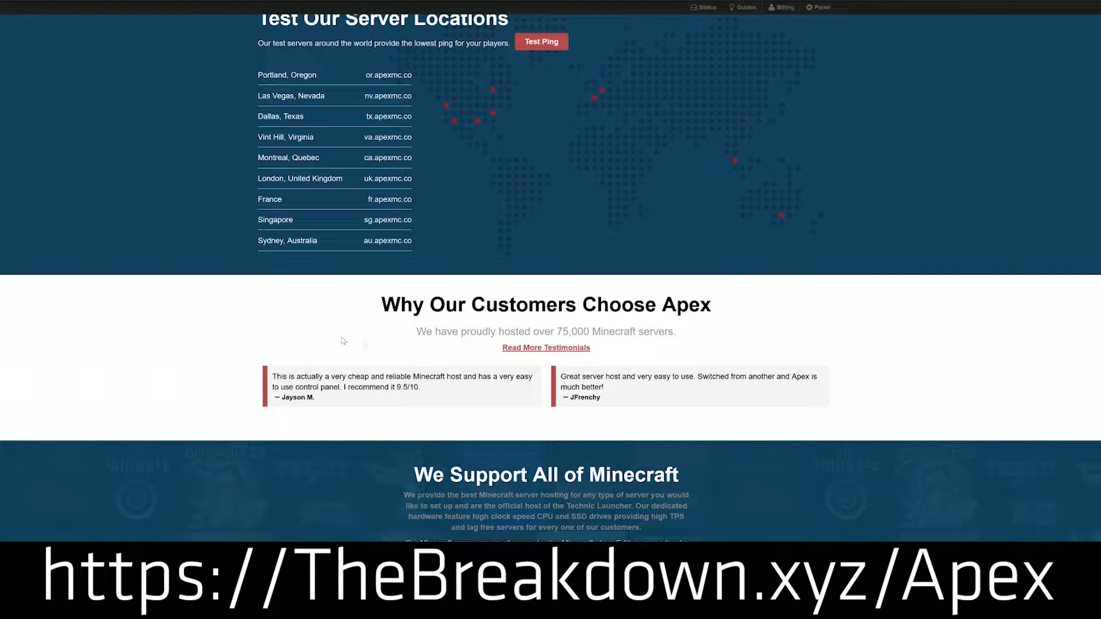
{"action": "scroll", "coordinate": [798, 484], "scroll_direction": "down", "scroll_amount": 4}
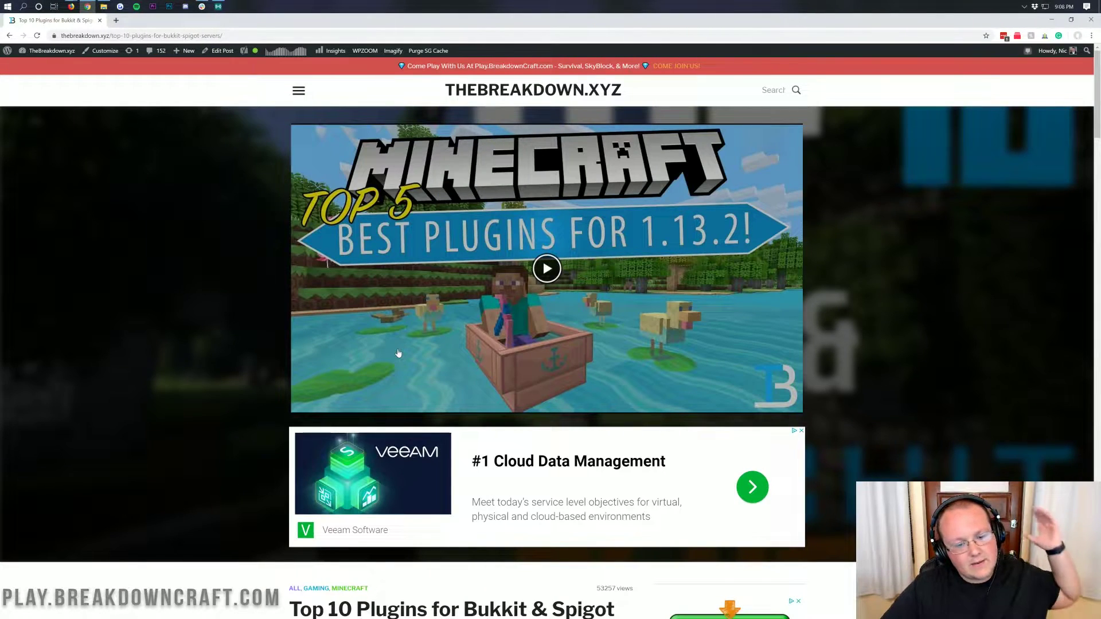
{"action": "scroll", "coordinate": [398, 354], "scroll_direction": "down", "scroll_amount": 1}
{"action": "scroll", "coordinate": [399, 354], "scroll_direction": "up", "scroll_amount": 1}
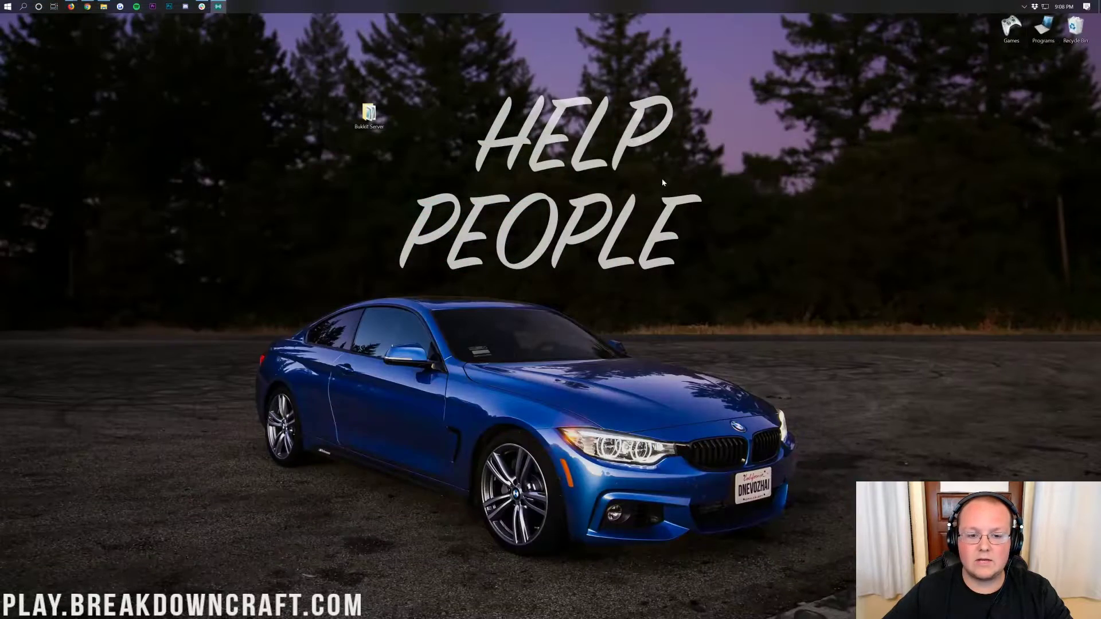
Open the Bukkit Server folder on the desktop and check the contents of its plugins folder
{"action": "double_click", "coordinate": [369, 116]}
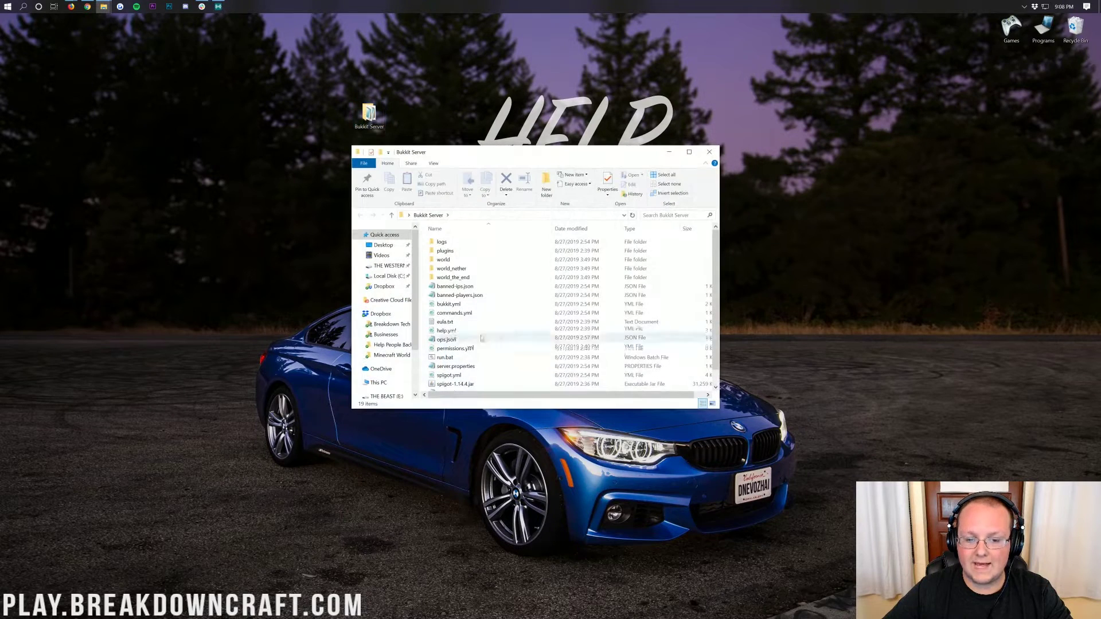
{"action": "left_click", "coordinate": [450, 253]}
{"action": "double_click", "coordinate": [446, 251]}
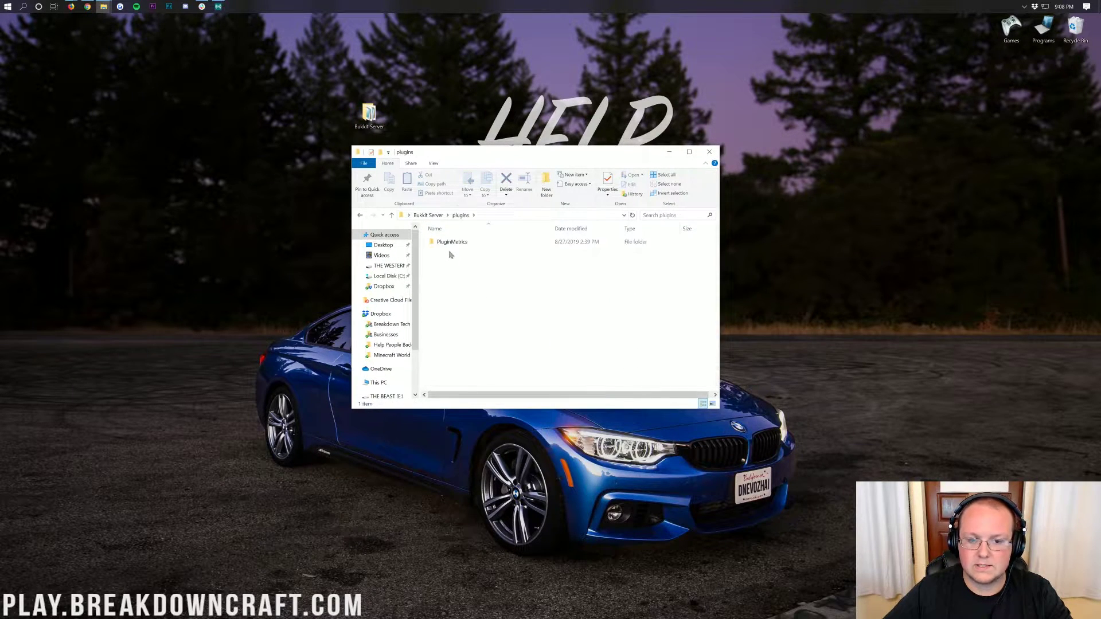
{"action": "key", "text": "alt+Left"}
Rename the Bukkit Server folder on the desktop as Spigot Server
{"action": "right_click", "coordinate": [369, 115]}
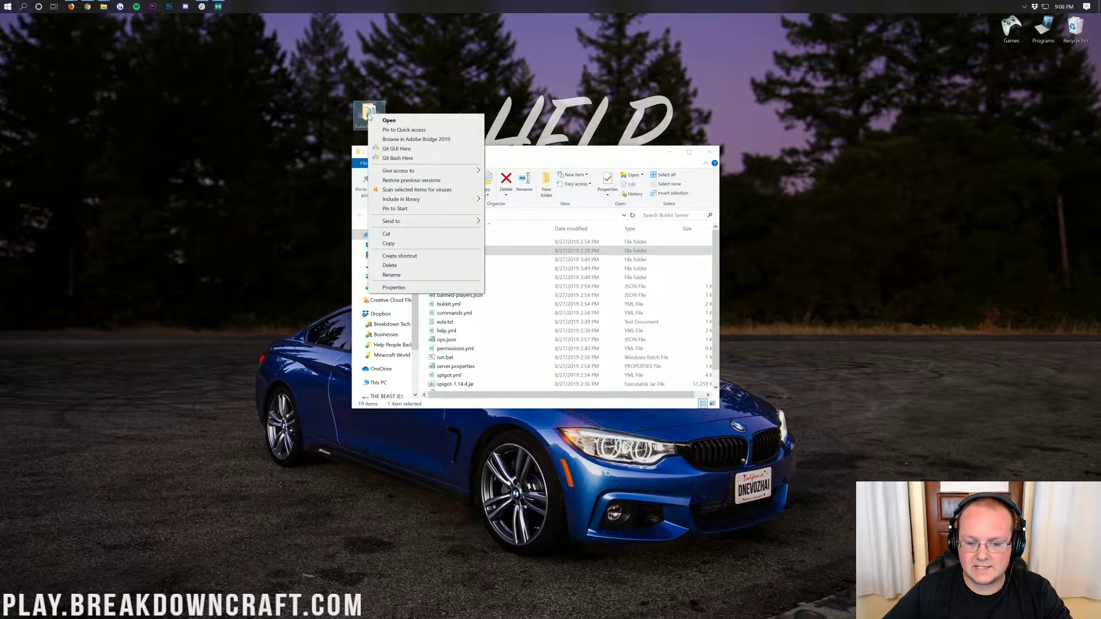
{"action": "left_click", "coordinate": [446, 357]}
{"action": "scroll", "coordinate": [450, 362], "scroll_direction": "down", "scroll_amount": 1}
{"action": "left_click", "coordinate": [453, 369]}
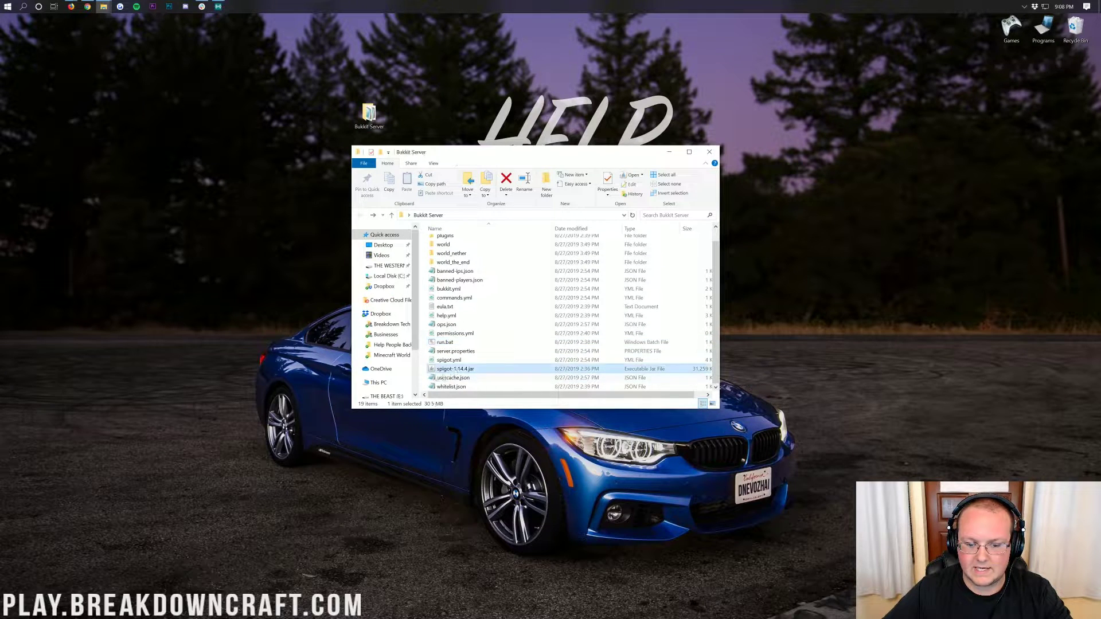
{"action": "right_click", "coordinate": [365, 116]}
{"action": "left_click", "coordinate": [365, 131]}
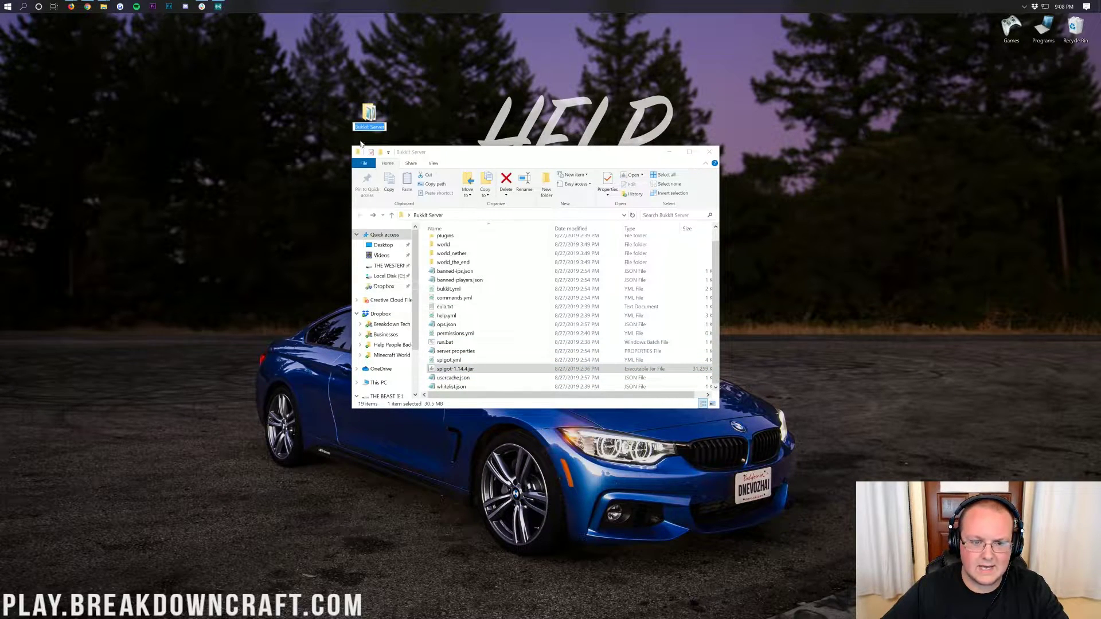
{"action": "right_click", "coordinate": [366, 132]}
{"action": "left_click", "coordinate": [382, 287]}
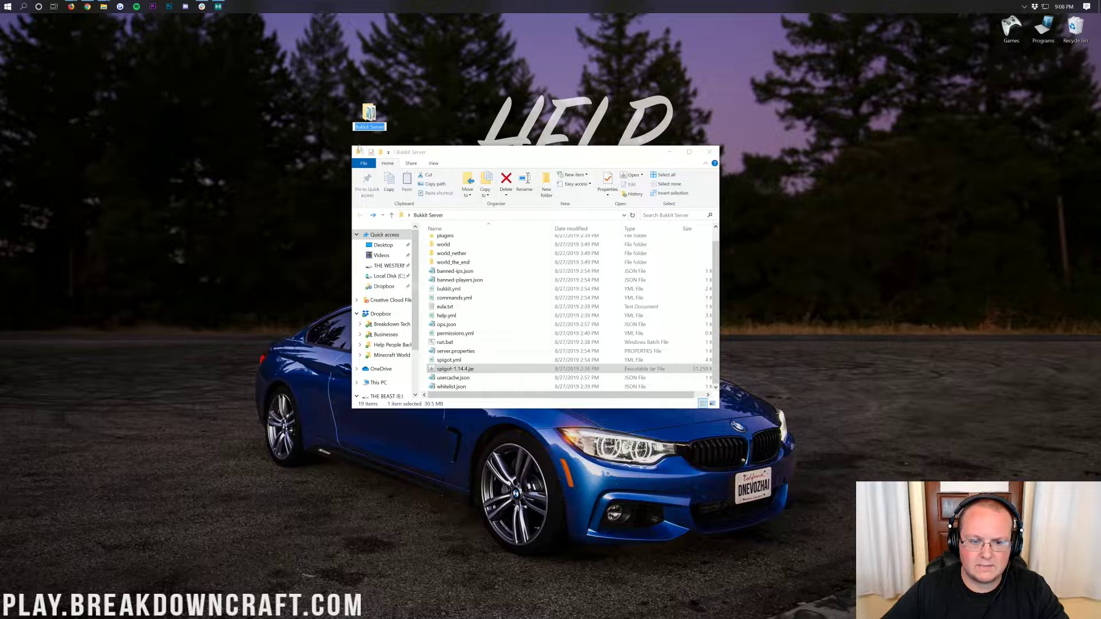
{"action": "type", "text": "Spi"}
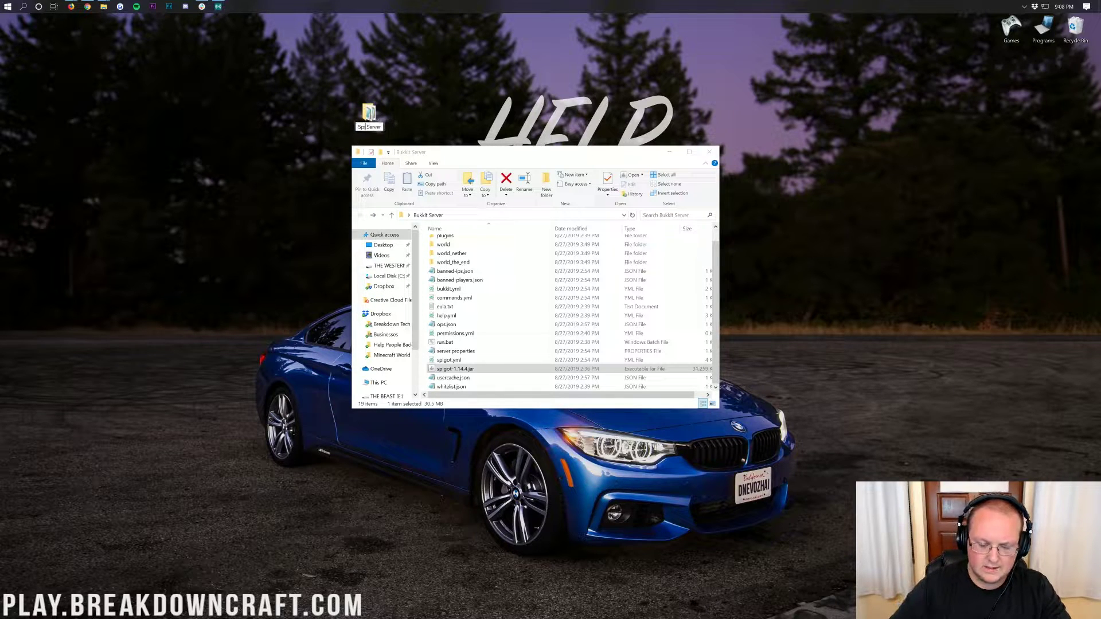
{"action": "type", "text": "got"}
{"action": "key", "text": "Return"}
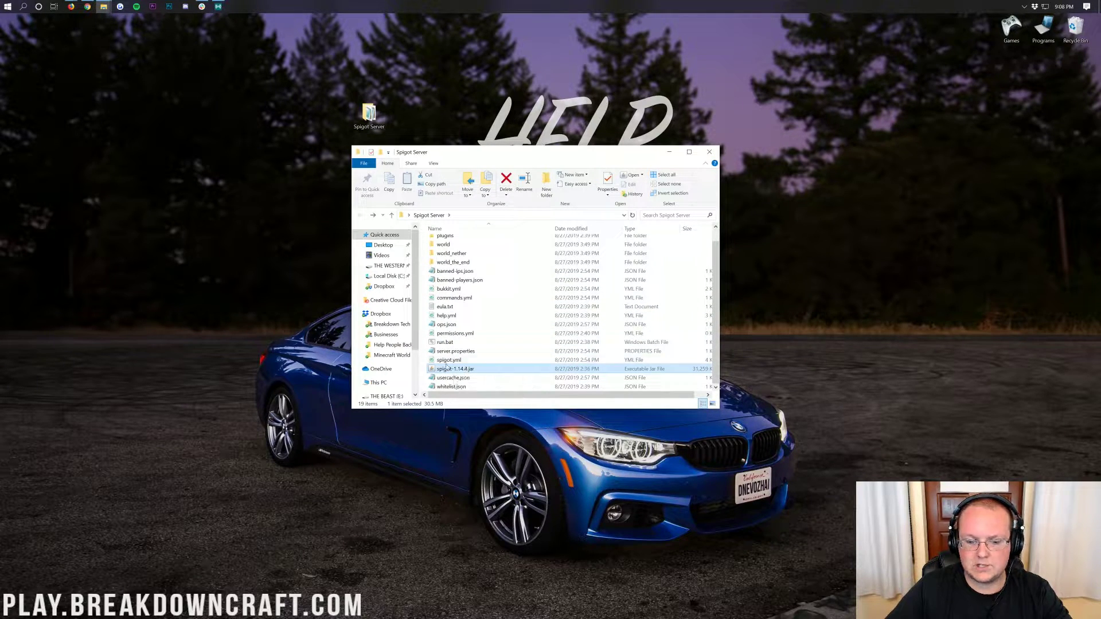
Look at the Spigot files and the plugins folder inside the Spigot Server folder
{"action": "left_click", "coordinate": [469, 363]}
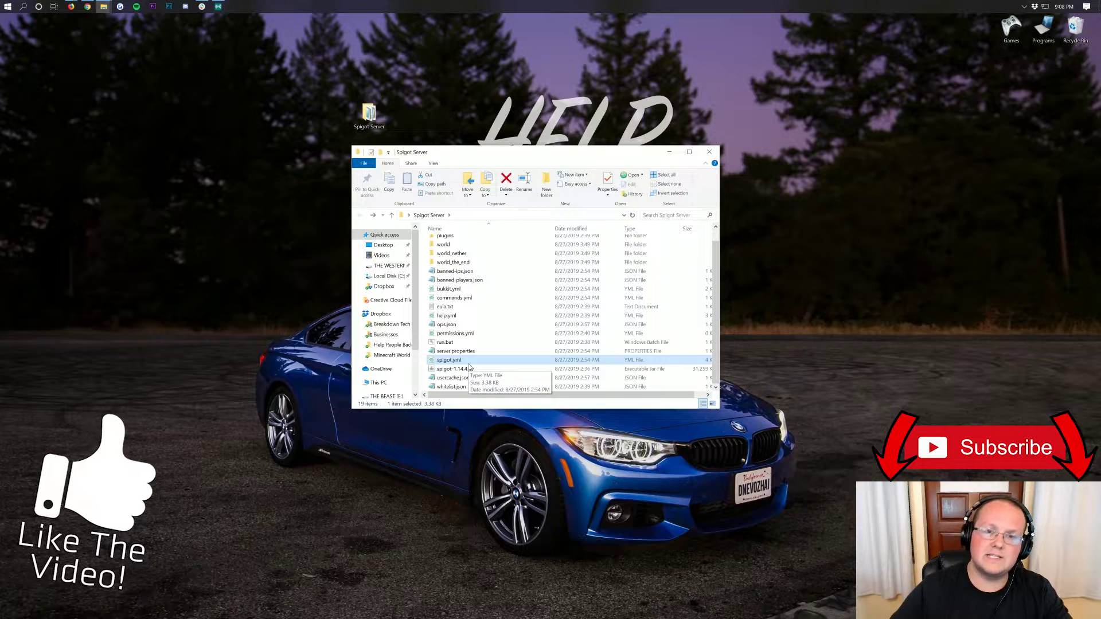
{"action": "scroll", "coordinate": [461, 321], "scroll_direction": "up", "scroll_amount": 1}
{"action": "double_click", "coordinate": [447, 252]}
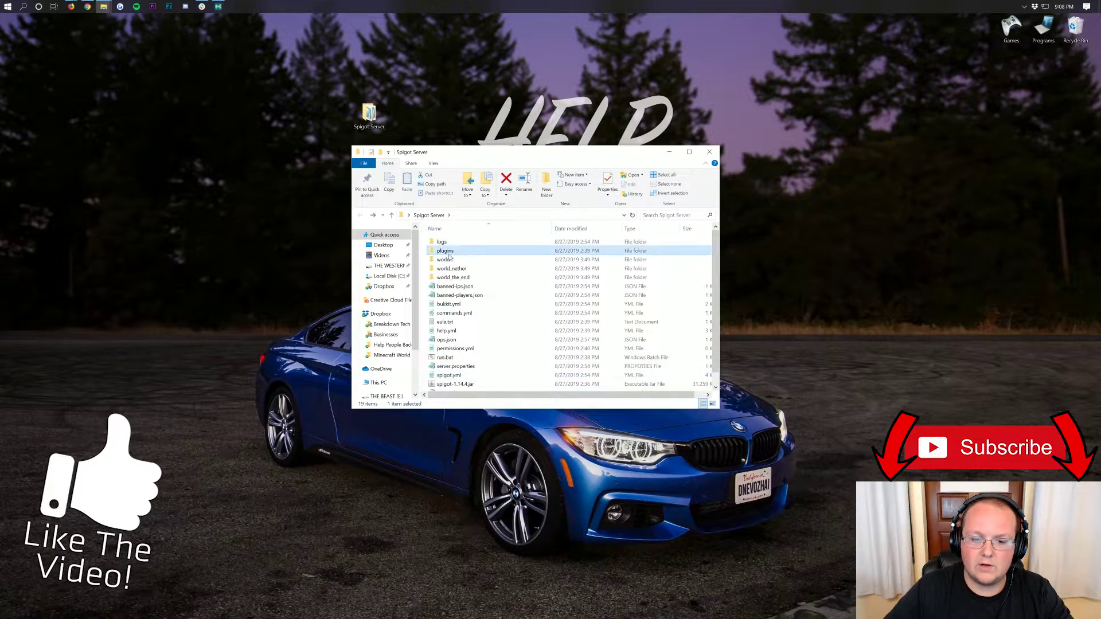
{"action": "key", "text": "alt+Left"}
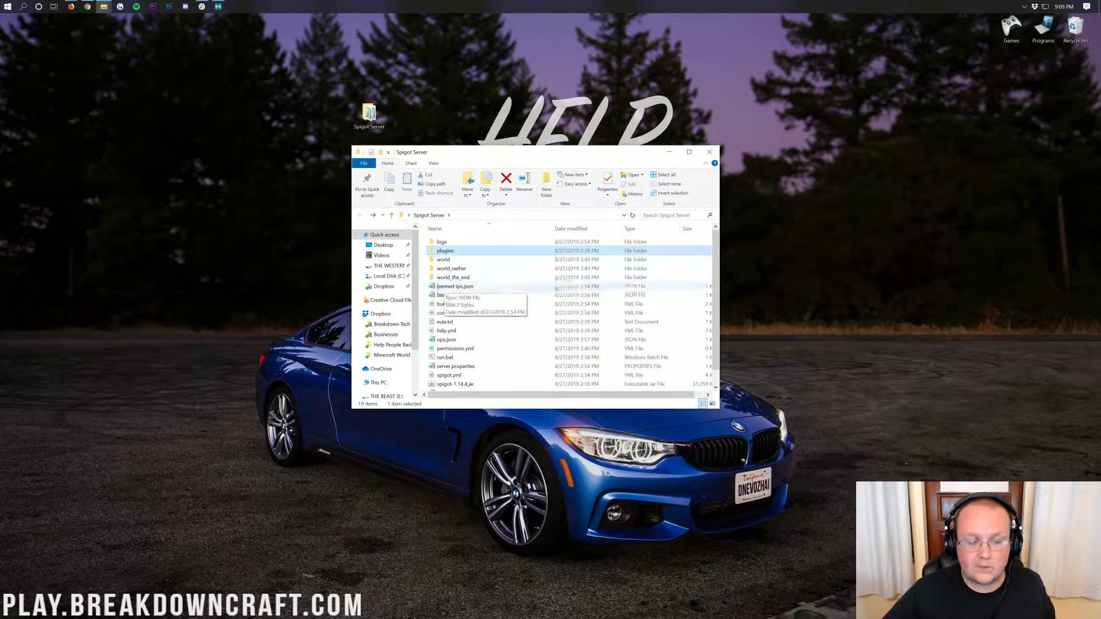
Switch to Chrome and go to the EssentialsX section of the Top 10 Plugins article
{"action": "left_click", "coordinate": [87, 6]}
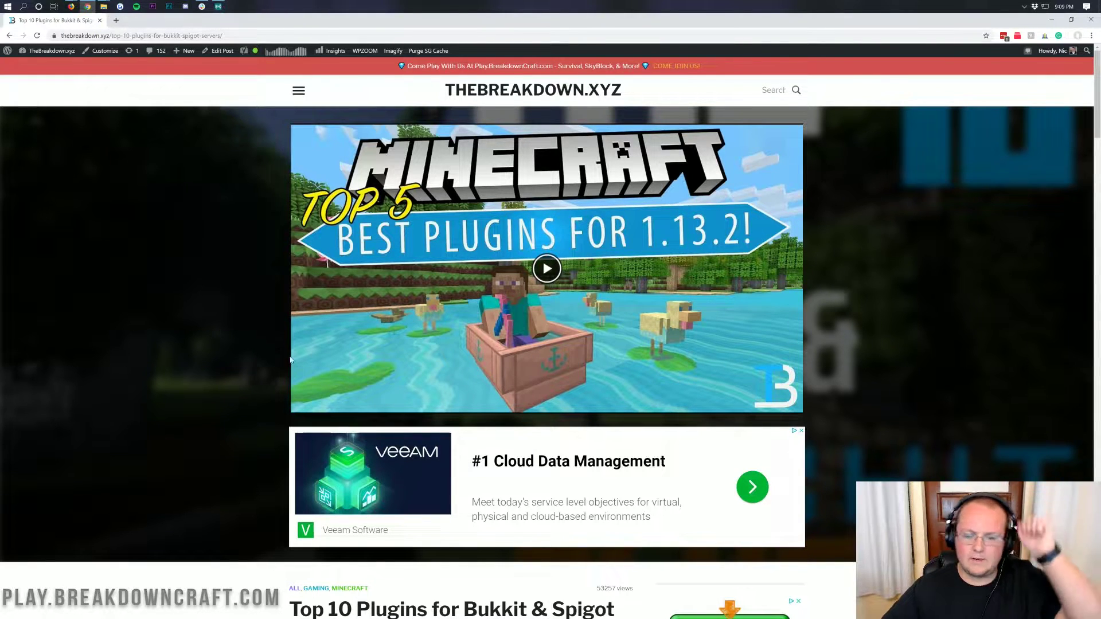
{"action": "scroll", "coordinate": [260, 324], "scroll_direction": "down", "scroll_amount": 9}
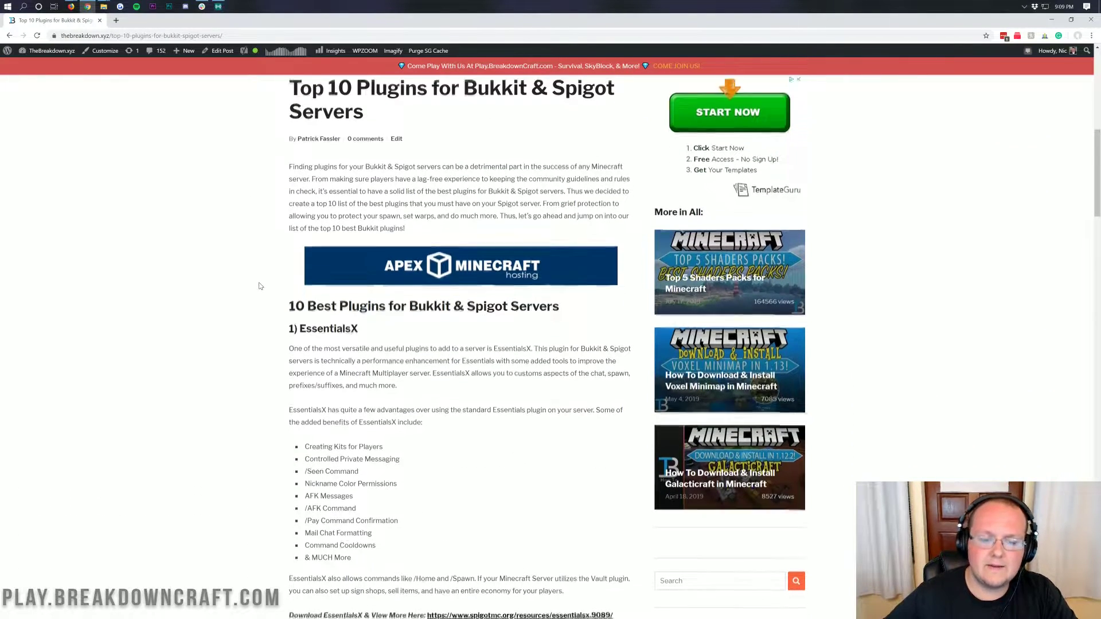
{"action": "scroll", "coordinate": [259, 286], "scroll_direction": "down", "scroll_amount": 4}
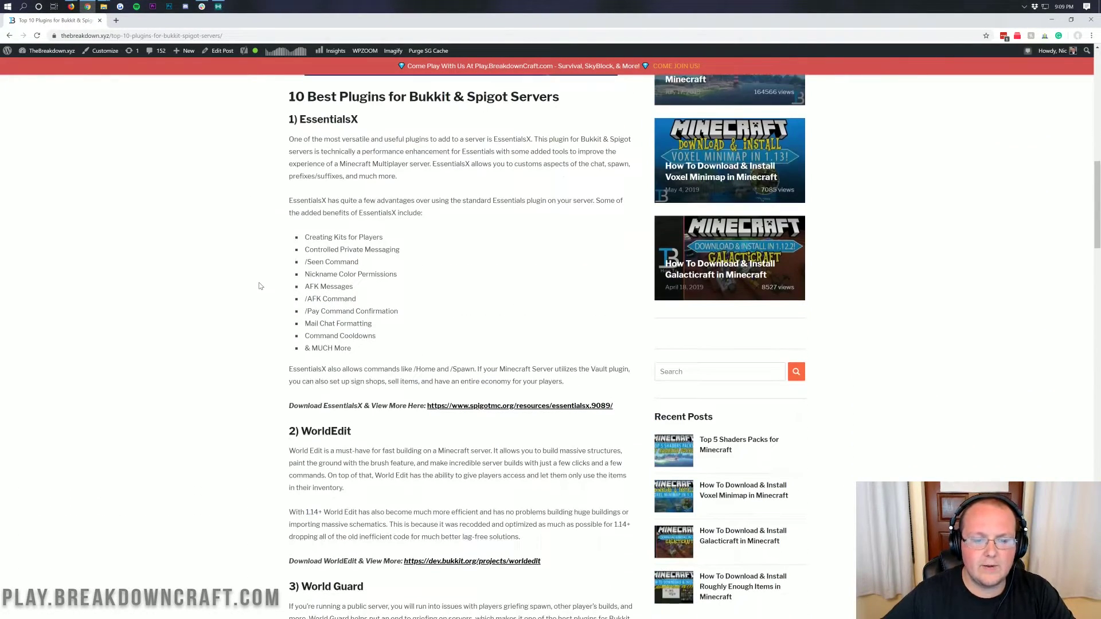
Open the article's download pages for EssentialsX, ShopGUI Plus, MCMMO and GriefPrevention in separate tabs, and close the article
{"action": "middle_click", "coordinate": [496, 406]}
{"action": "scroll", "coordinate": [331, 420], "scroll_direction": "down", "scroll_amount": 9}
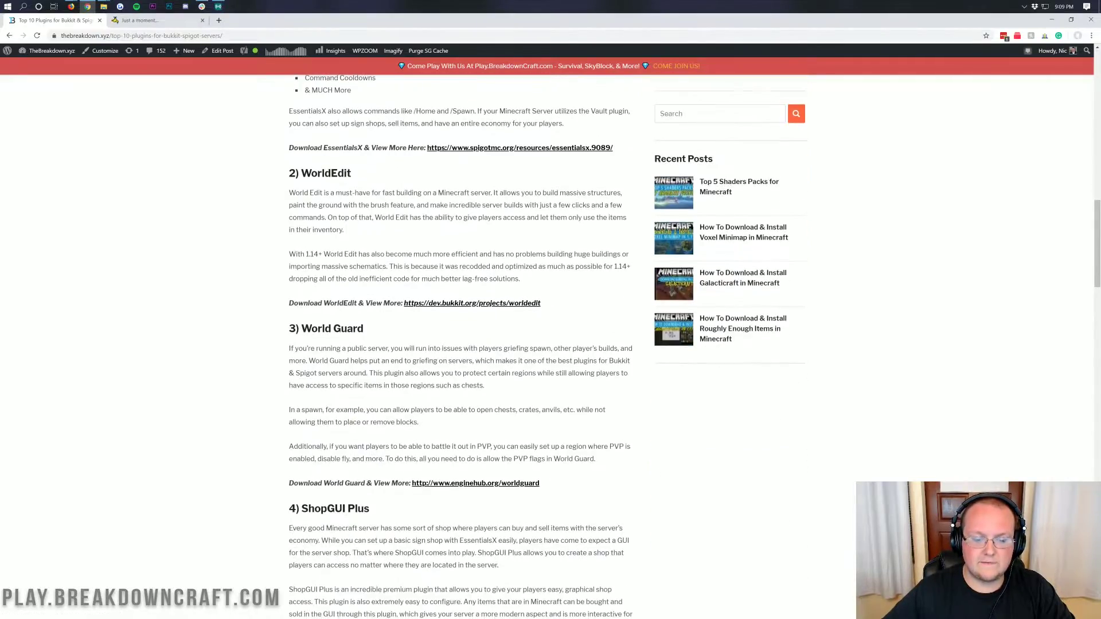
{"action": "middle_click", "coordinate": [425, 393]}
{"action": "scroll", "coordinate": [272, 371], "scroll_direction": "down", "scroll_amount": 11}
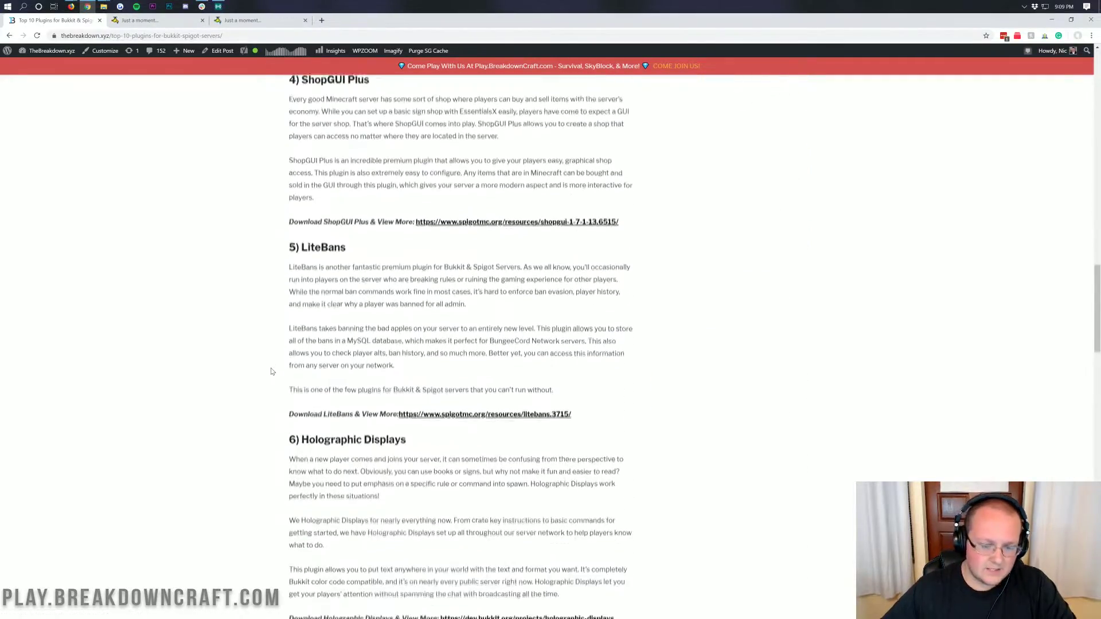
{"action": "scroll", "coordinate": [267, 361], "scroll_direction": "down", "scroll_amount": 4}
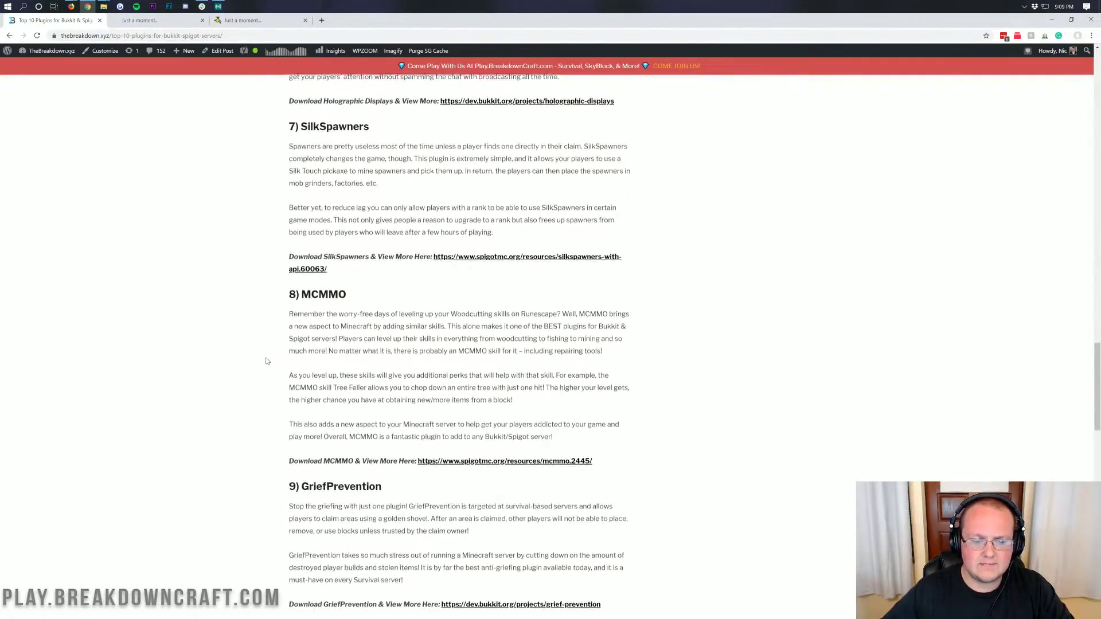
{"action": "middle_click", "coordinate": [539, 290]}
{"action": "scroll", "coordinate": [539, 301], "scroll_direction": "down", "scroll_amount": 3}
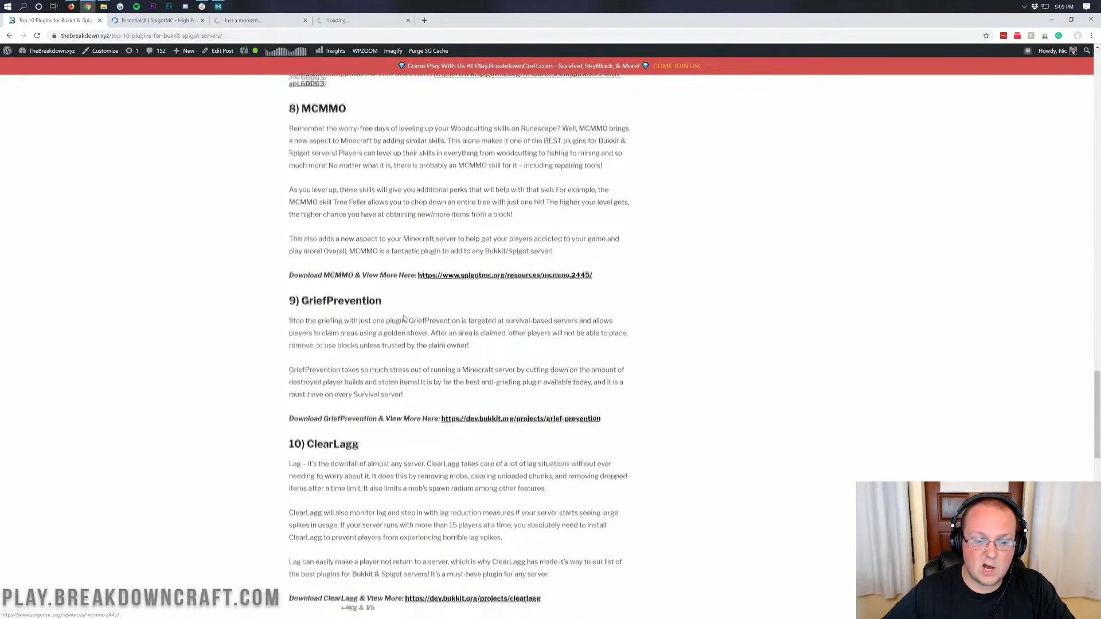
{"action": "scroll", "coordinate": [539, 301], "scroll_direction": "up", "scroll_amount": 2}
{"action": "middle_click", "coordinate": [493, 351]}
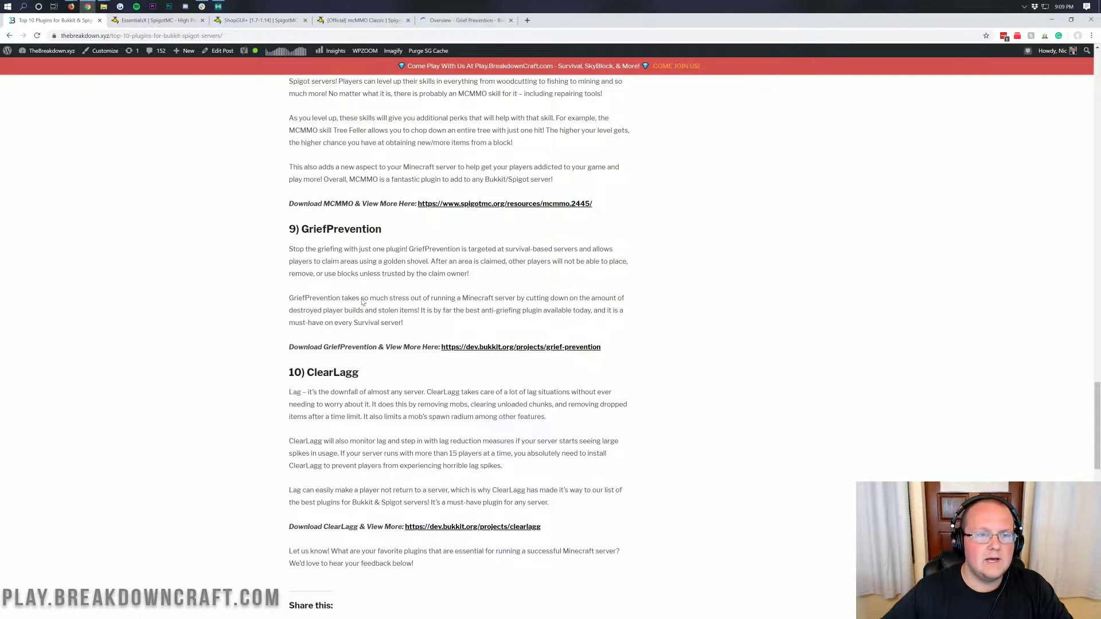
{"action": "key", "text": "ctrl+w"}
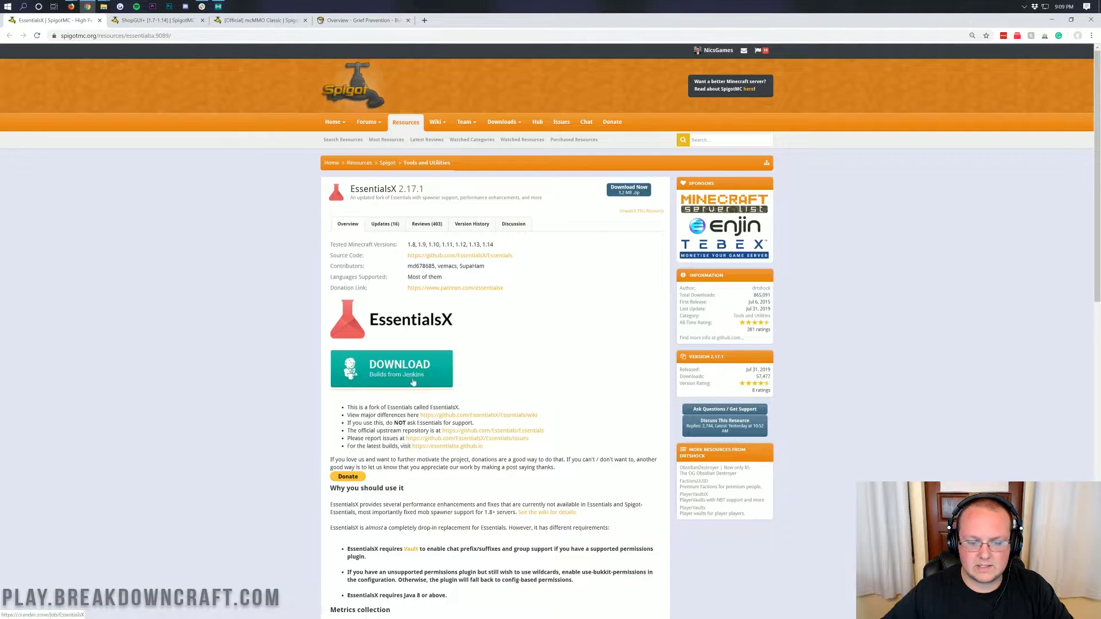
Download EssentialsX 2.17.1 and ShopGUI+ 1.20.3 from their SpigotMC pages, keeping the flagged ShopGUI+ jar file
{"action": "left_click_drag", "start_coordinate": [503, 244], "coordinate": [481, 245]}
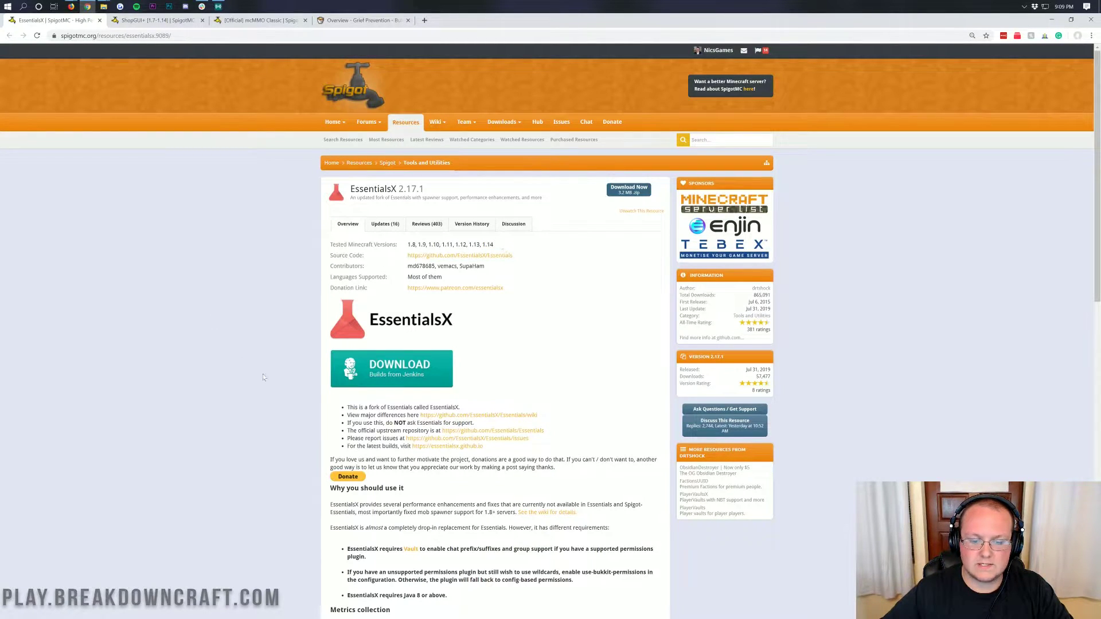
{"action": "left_click", "coordinate": [623, 191]}
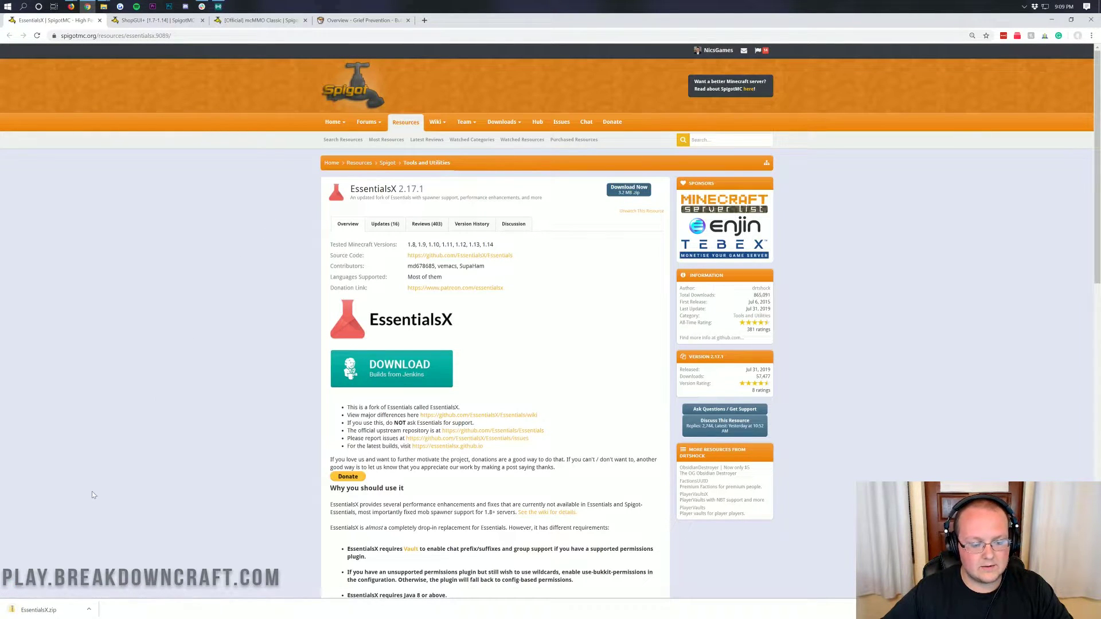
{"action": "left_click", "coordinate": [166, 20]}
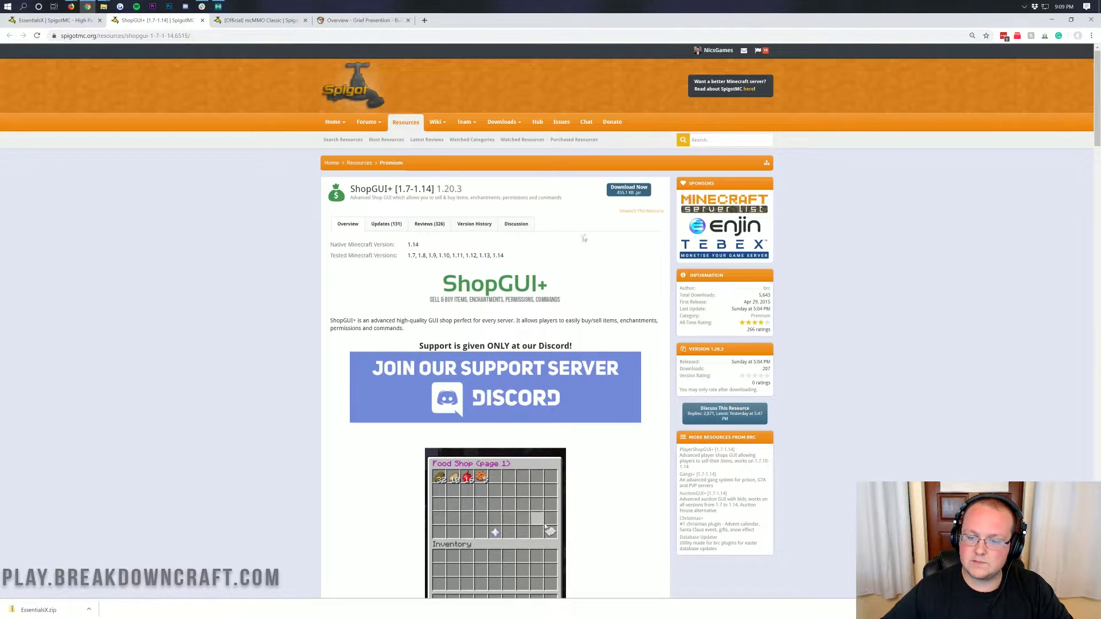
{"action": "left_click", "coordinate": [625, 191]}
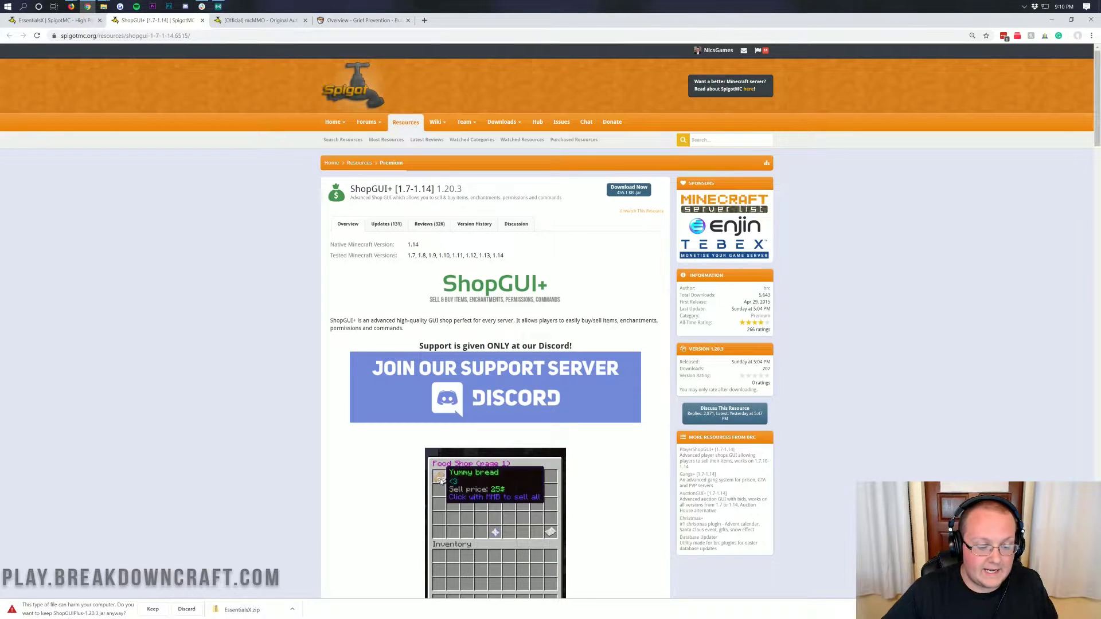
{"action": "left_click", "coordinate": [158, 610]}
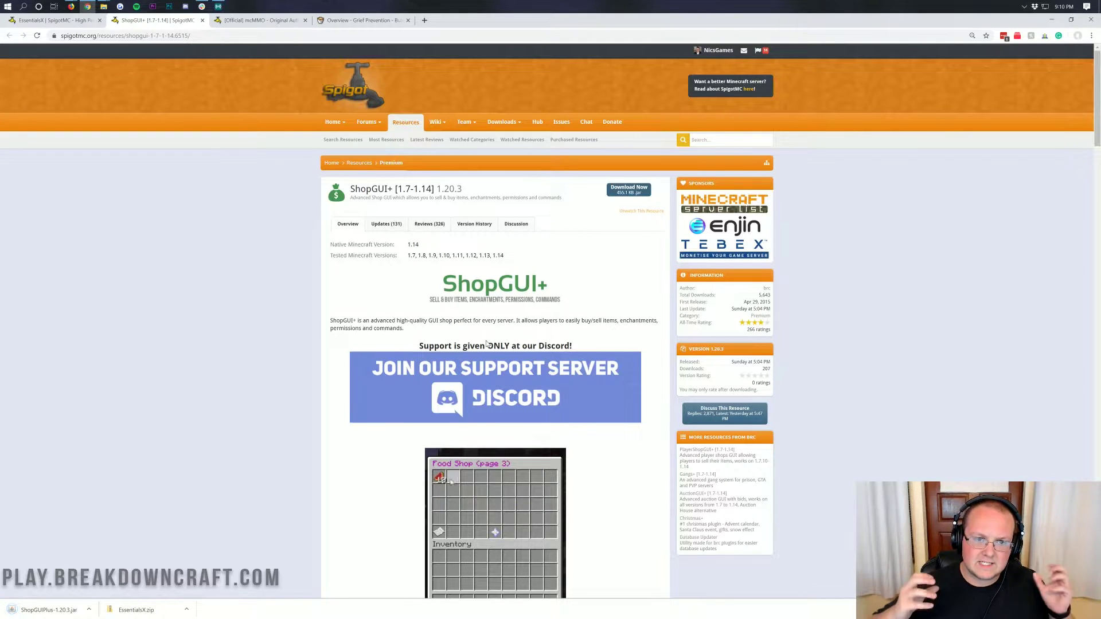
Download the official mcMMO 2.1.104 plugin from its SpigotMC page and keep the flagged jar file
{"action": "left_click", "coordinate": [249, 26]}
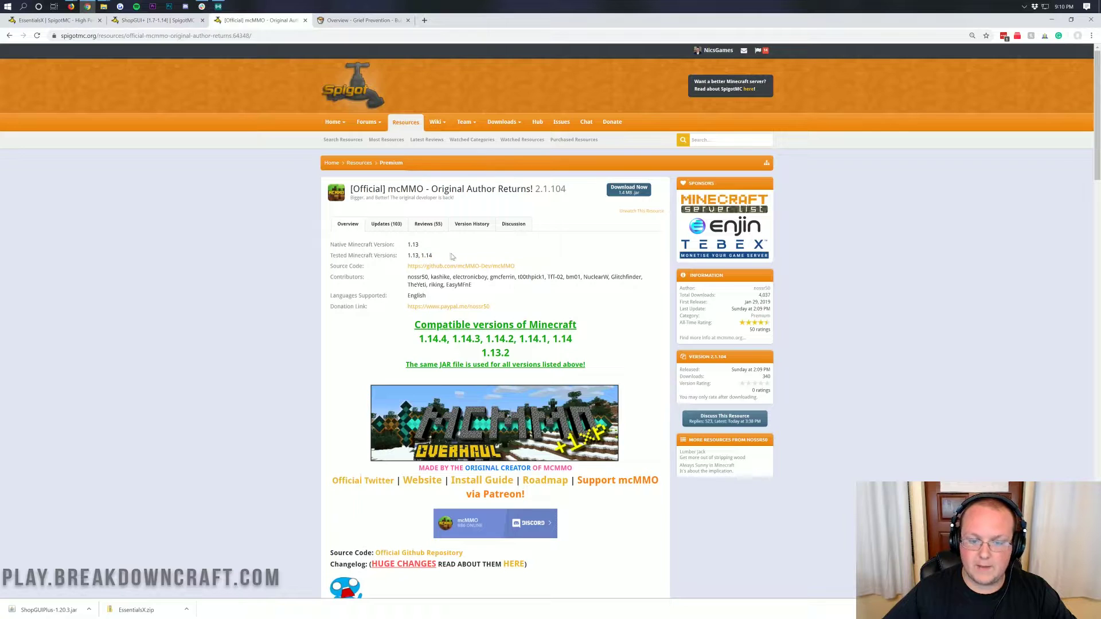
{"action": "left_click", "coordinate": [643, 193]}
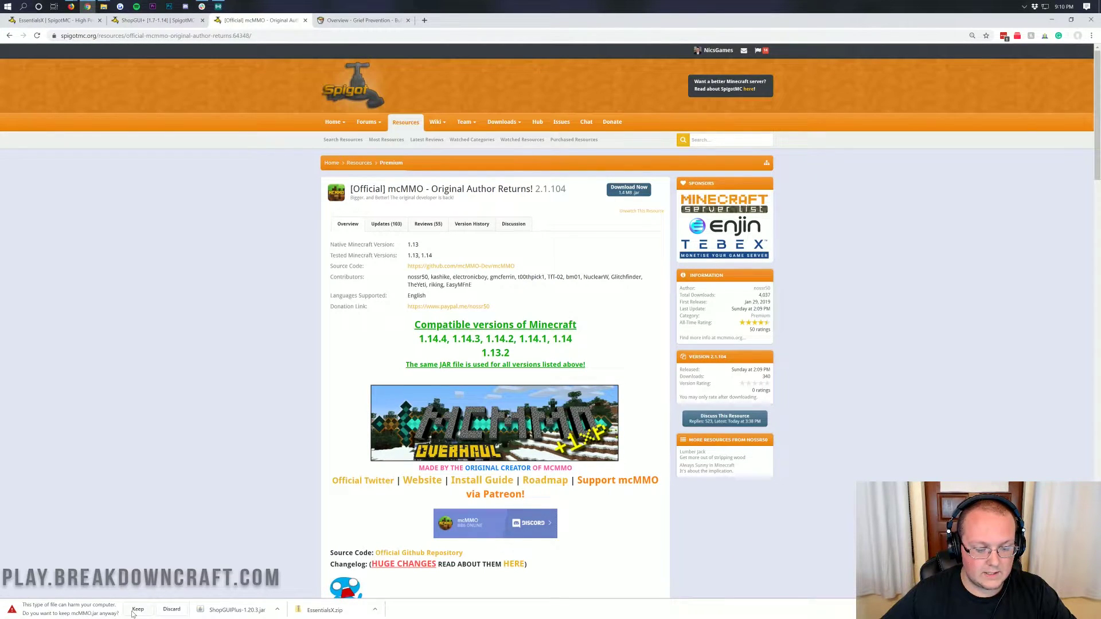
{"action": "left_click", "coordinate": [133, 612]}
Download the Grief Prevention 16.11.6 release from the project's file list and keep the flagged jar file
{"action": "key", "text": "ctrl+Tab"}
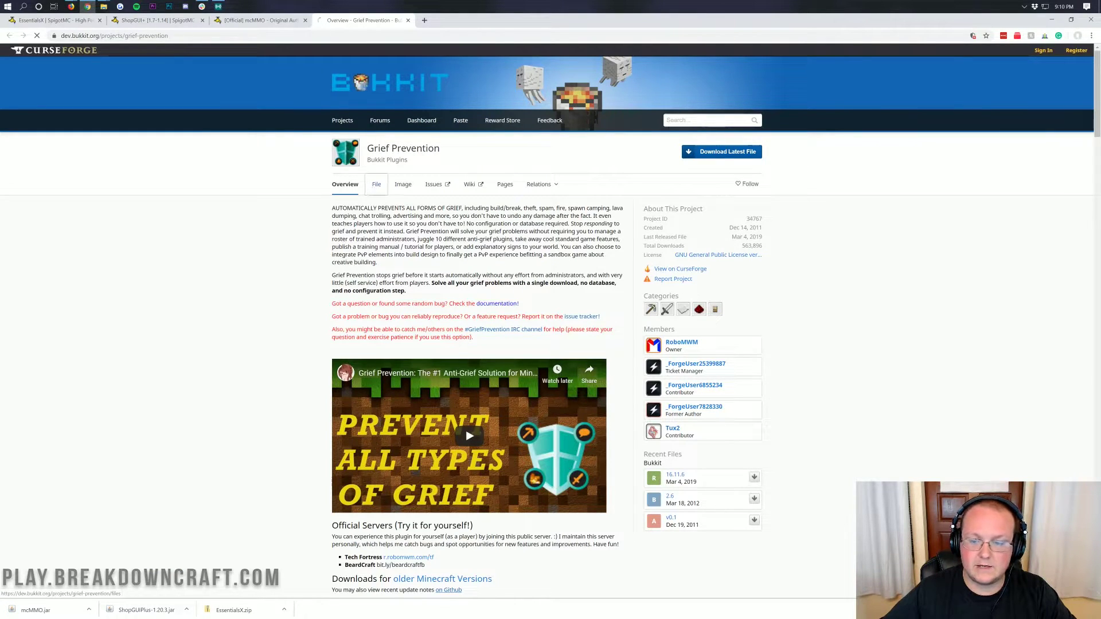
{"action": "left_click_drag", "start_coordinate": [696, 248], "coordinate": [689, 248]}
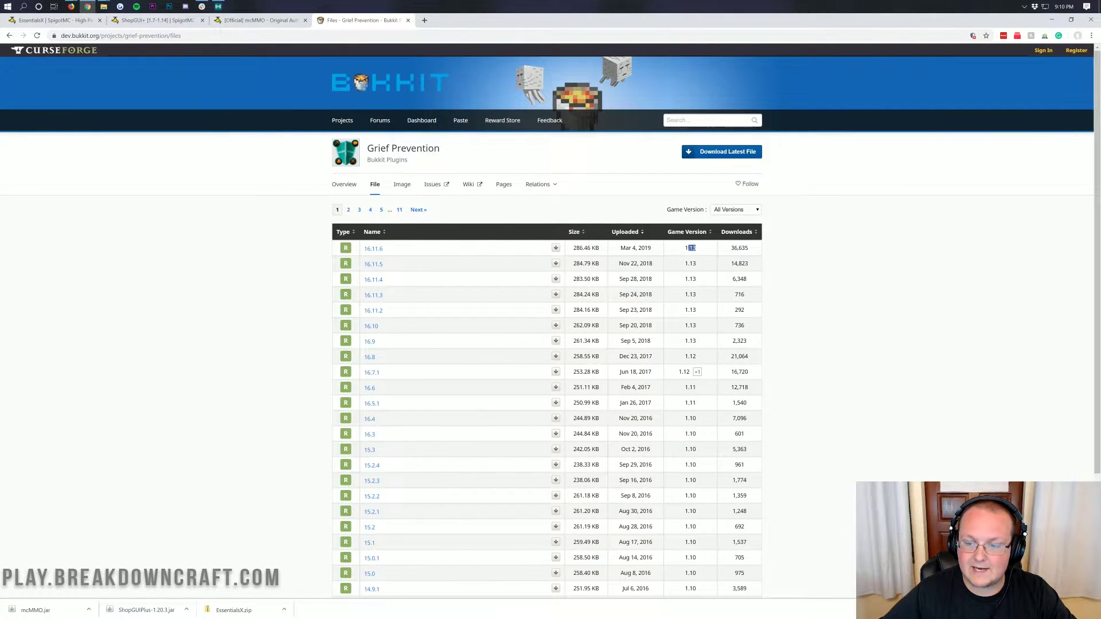
{"action": "left_click", "coordinate": [679, 250]}
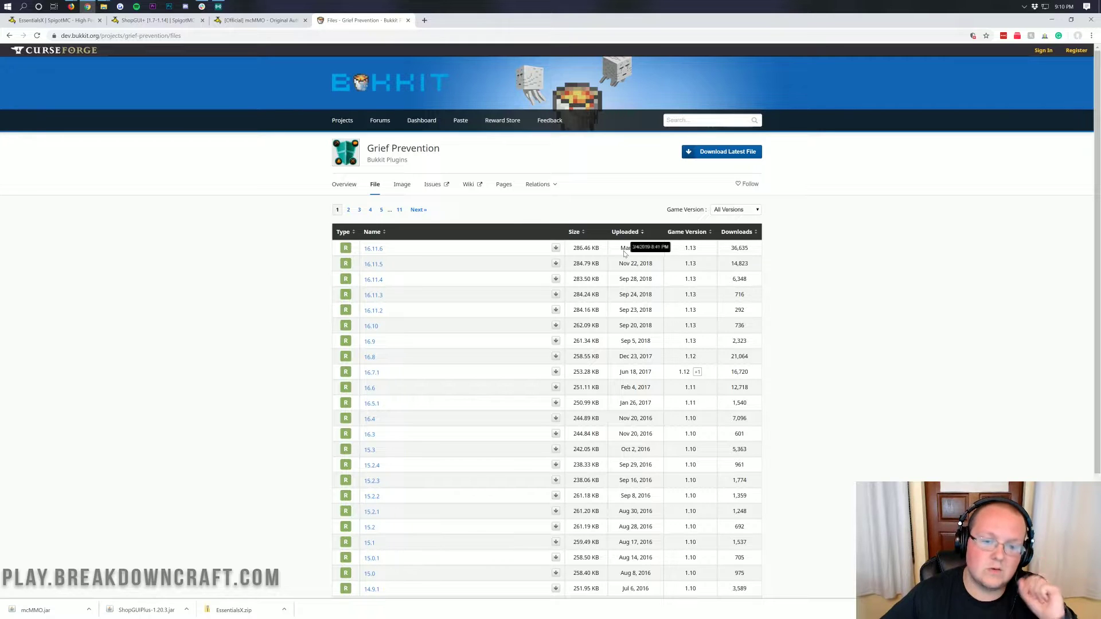
{"action": "left_click", "coordinate": [556, 247]}
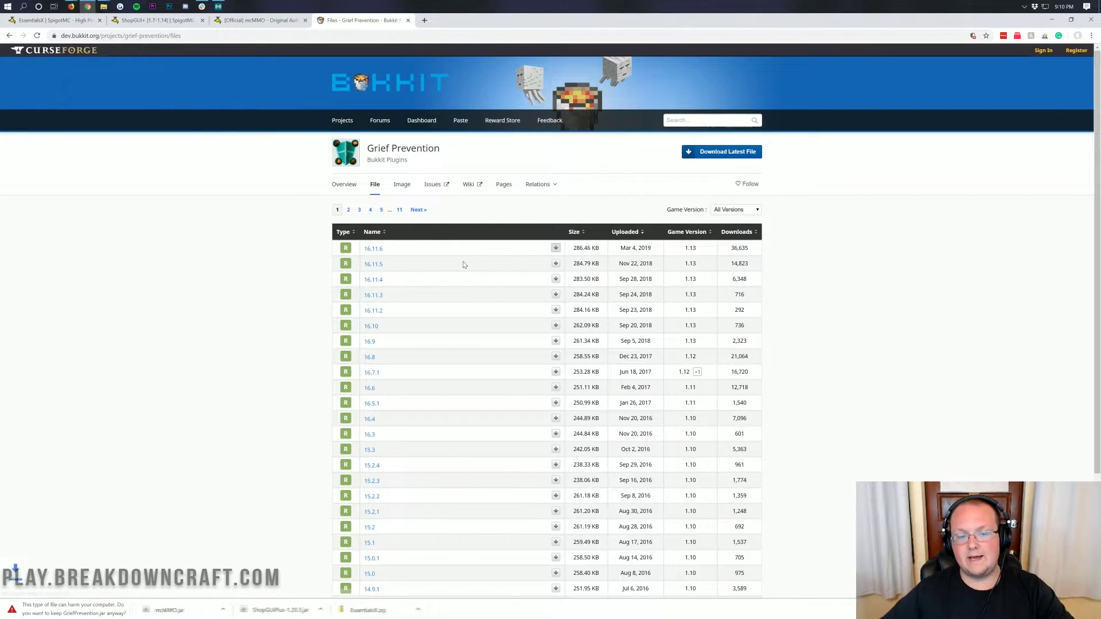
{"action": "left_click", "coordinate": [137, 609]}
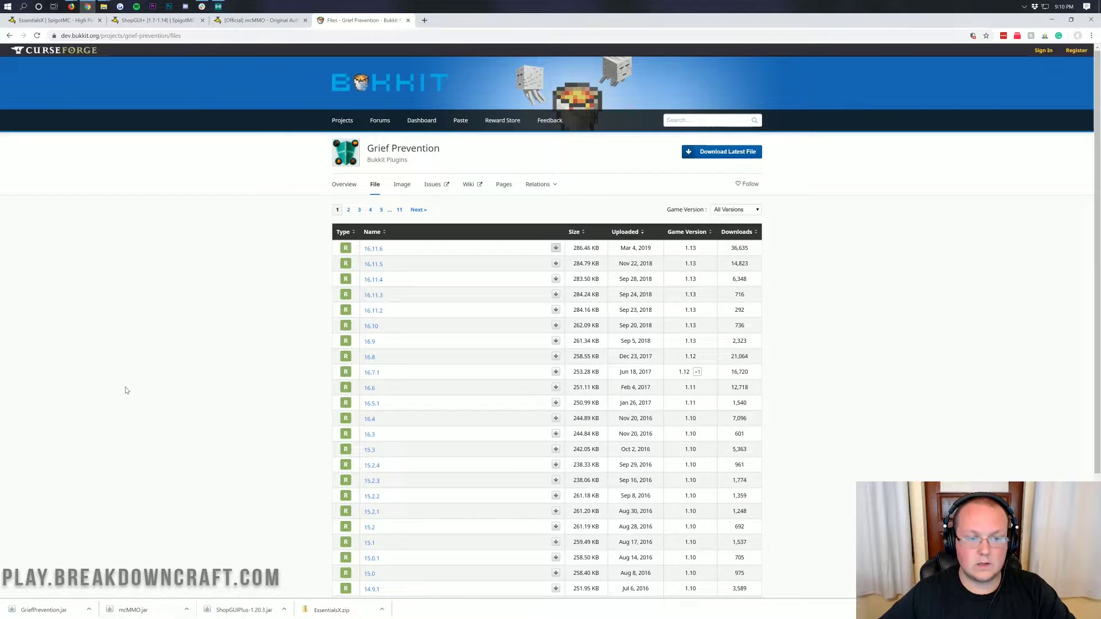
Return to the desktop, set EssentialsX.zip apart, and line up the ShopGUIPlus, mcMMO and GriefPrevention jar files in one row
{"action": "left_click", "coordinate": [1052, 19]}
{"action": "left_click_drag", "start_coordinate": [177, 235], "coordinate": [20, 61]}
{"action": "left_click_drag", "start_coordinate": [15, 112], "coordinate": [169, 107]}
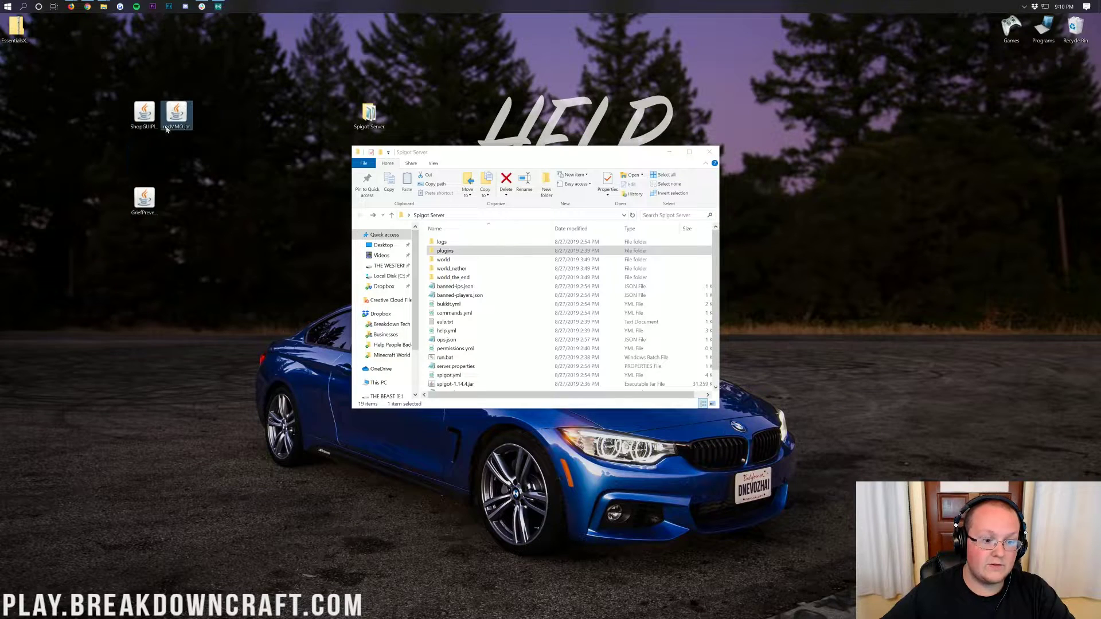
{"action": "left_click_drag", "start_coordinate": [141, 195], "coordinate": [202, 108]}
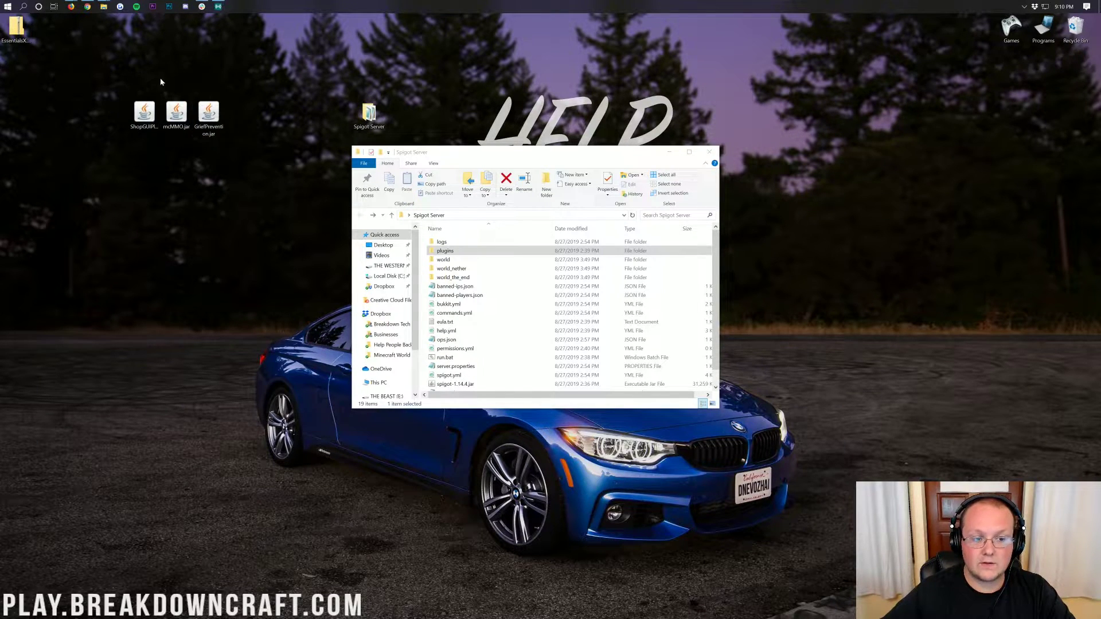
{"action": "left_click", "coordinate": [211, 148]}
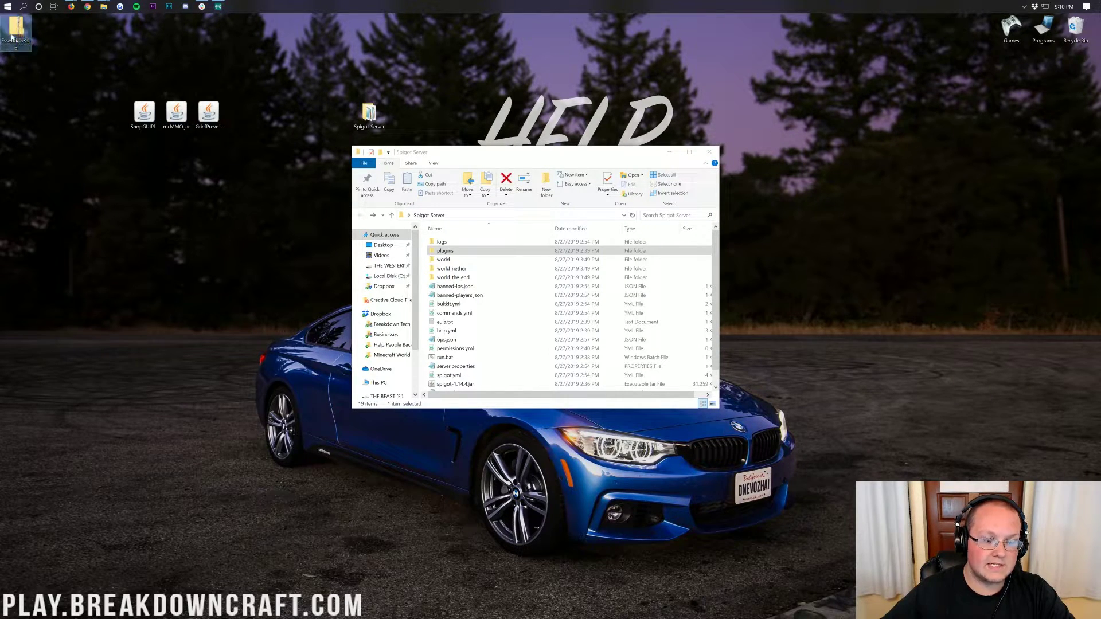
Extract the EssentialsX, EssentialsXChat and EssentialsXSpawn 2.17.1.0 jars from EssentialsX.zip to the desktop and line them up in a row
{"action": "double_click", "coordinate": [12, 37]}
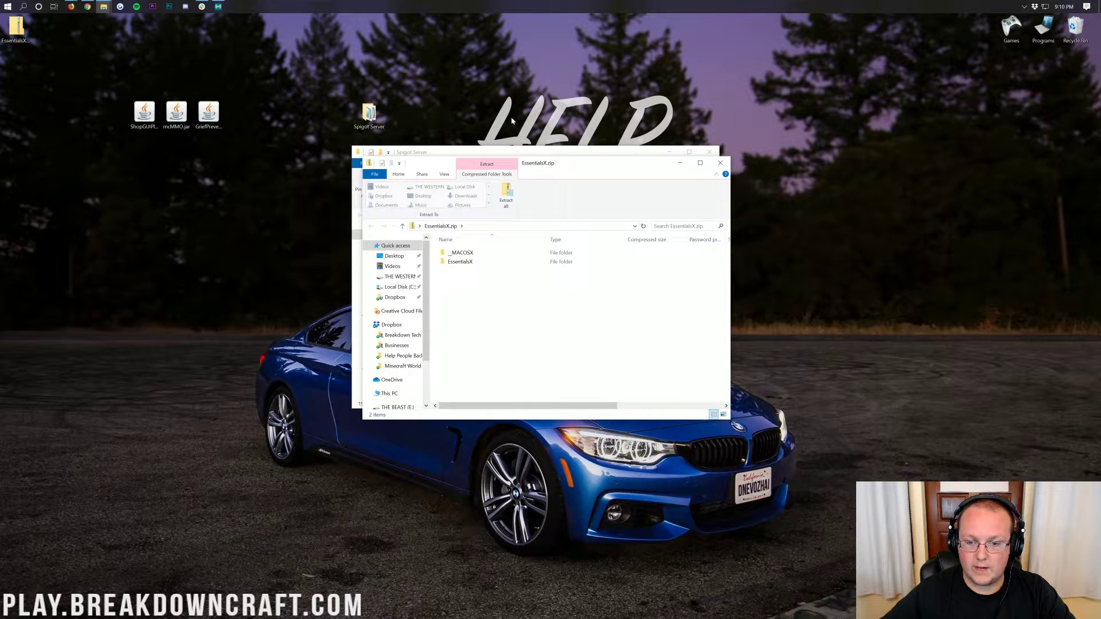
{"action": "double_click", "coordinate": [465, 263]}
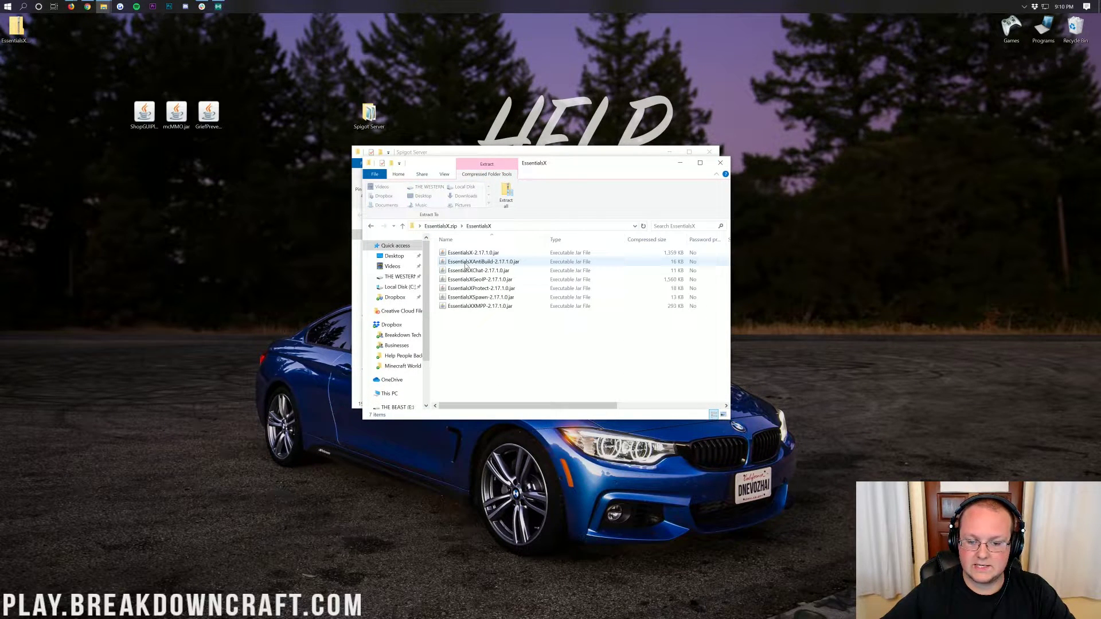
{"action": "left_click", "coordinate": [463, 253]}
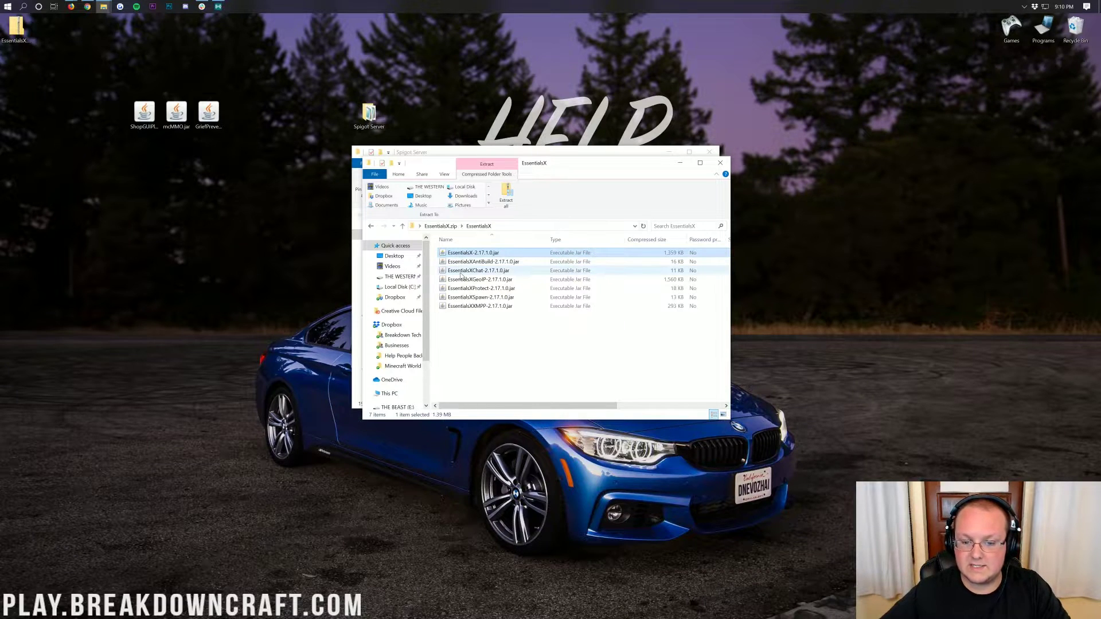
{"action": "left_click", "coordinate": [459, 272], "text": "ctrl"}
{"action": "left_click", "coordinate": [464, 297], "text": "ctrl"}
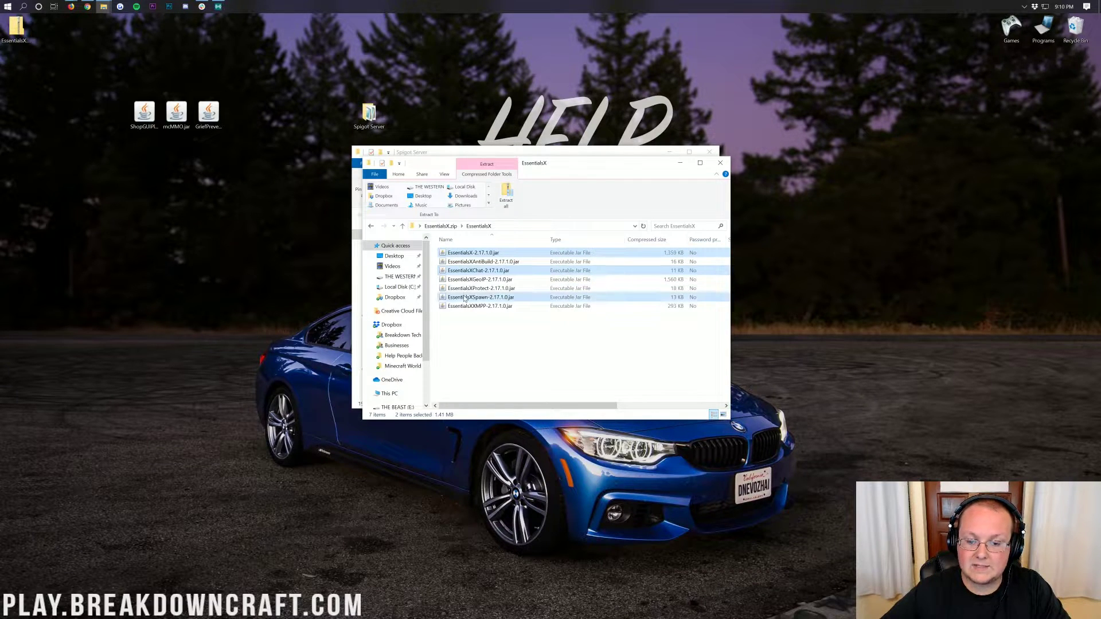
{"action": "left_click_drag", "start_coordinate": [464, 298], "coordinate": [176, 157]}
{"action": "left_click", "coordinate": [721, 163]}
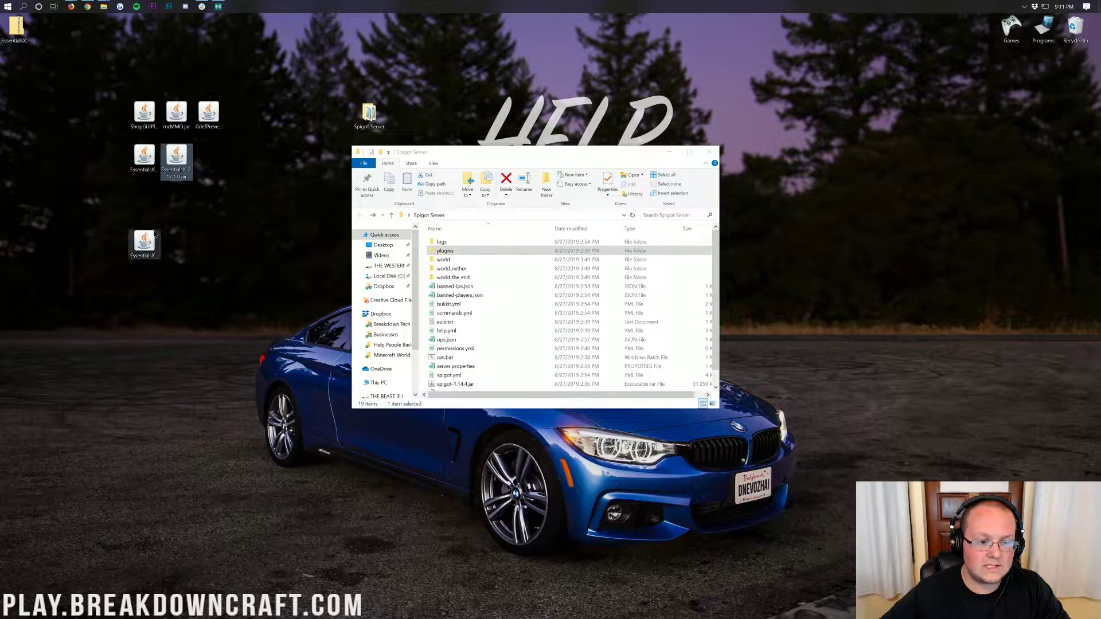
{"action": "left_click_drag", "start_coordinate": [144, 244], "coordinate": [223, 162]}
Move all six plugin jar files from the desktop into the Spigot Server's plugins folder
{"action": "left_click", "coordinate": [447, 252]}
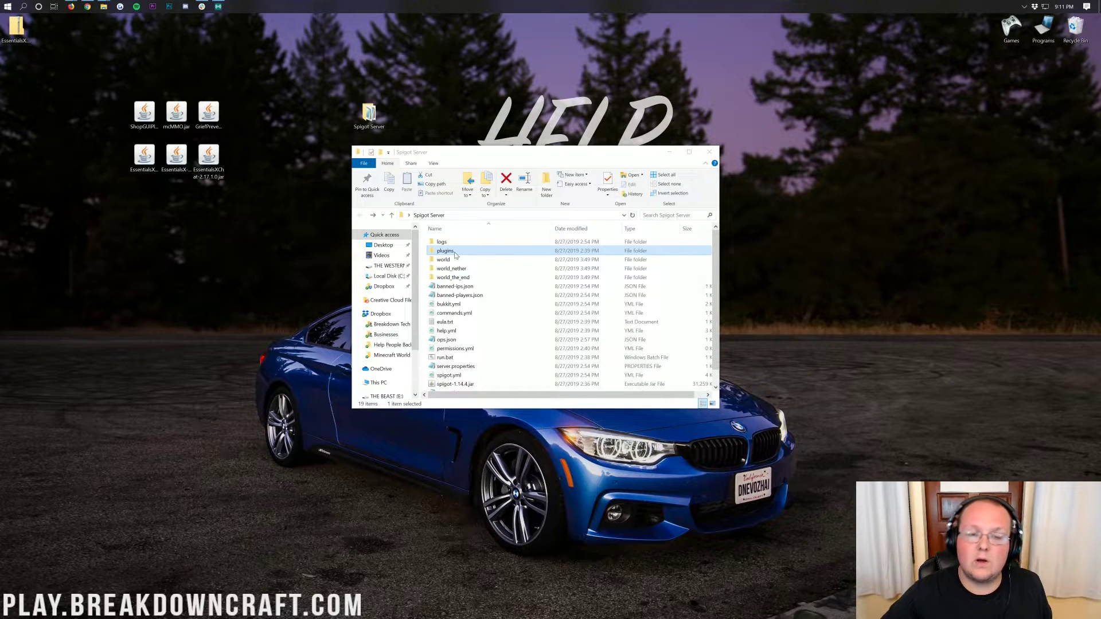
{"action": "double_click", "coordinate": [446, 251]}
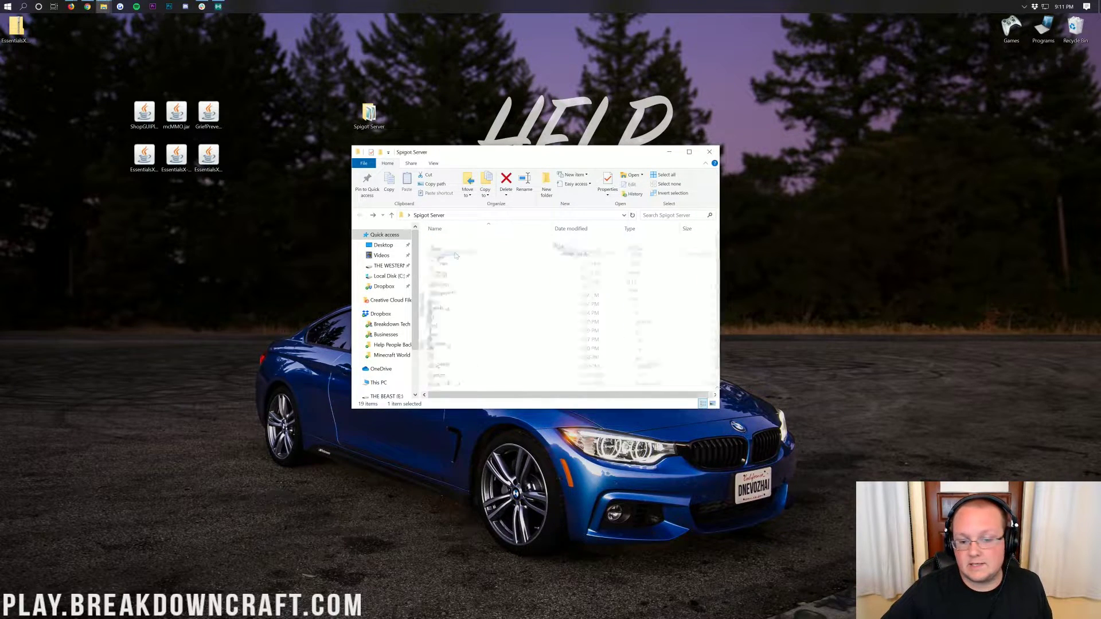
{"action": "left_click_drag", "start_coordinate": [115, 79], "coordinate": [251, 211]}
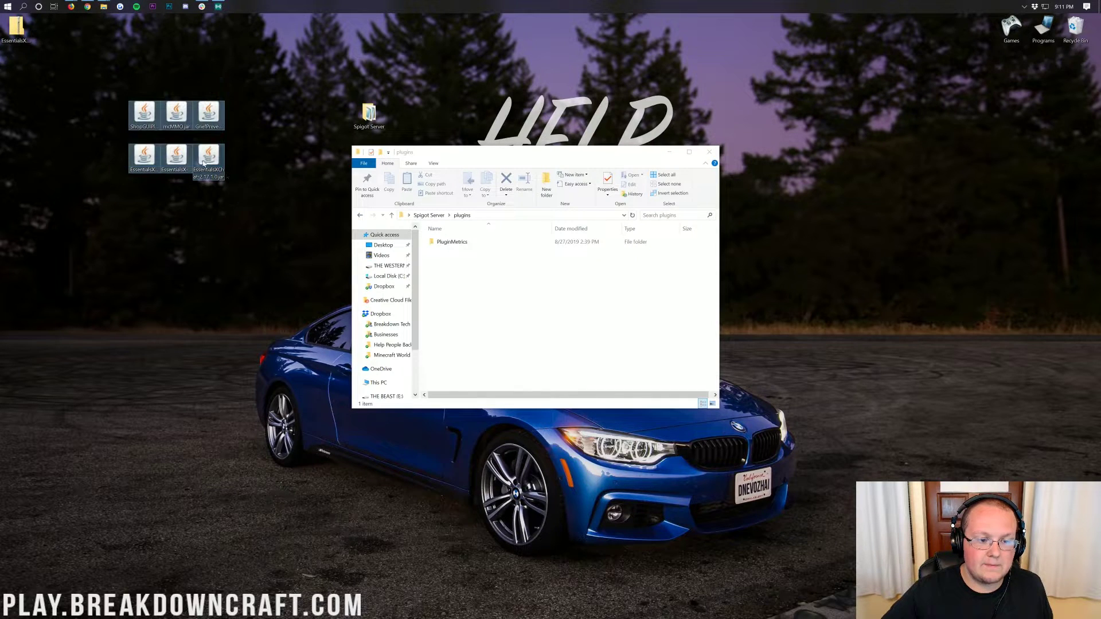
{"action": "left_click_drag", "start_coordinate": [209, 155], "coordinate": [536, 338]}
{"action": "left_click", "coordinate": [536, 325]}
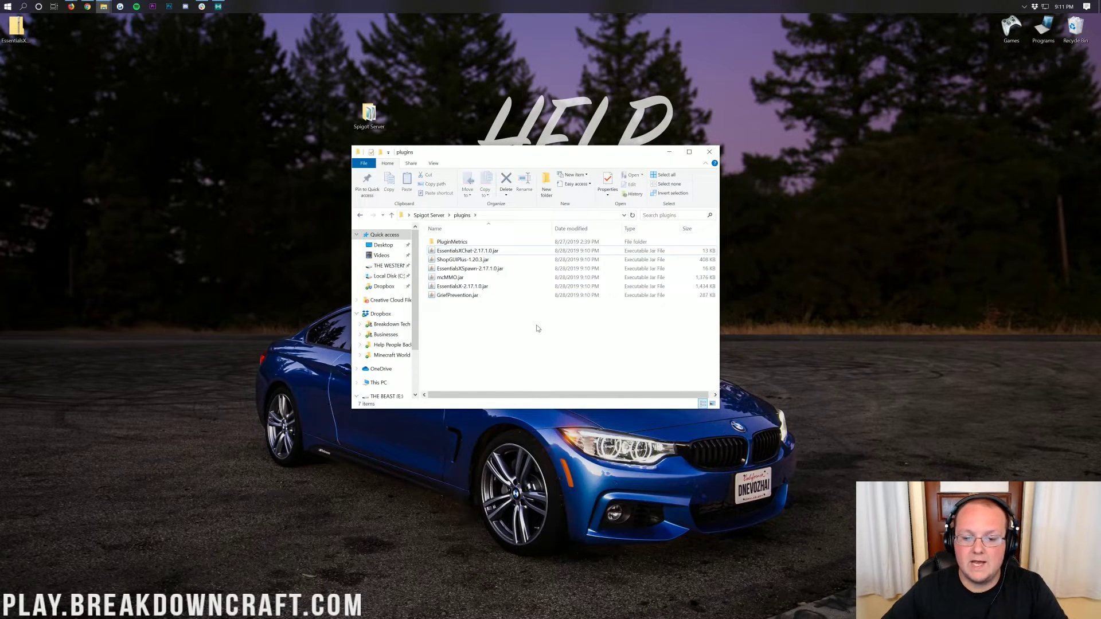
Go back to the Spigot Server folder and start the server with run.bat
{"action": "key", "text": "BackSpace"}
{"action": "double_click", "coordinate": [445, 357]}
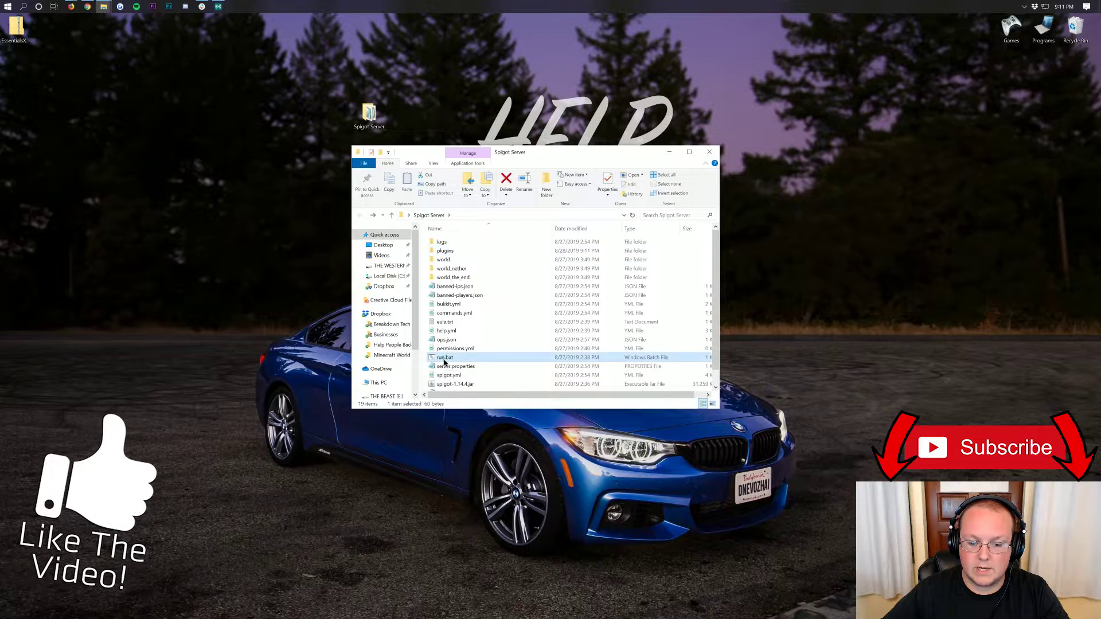
{"action": "key", "text": "super"}
{"action": "key", "text": "super"}
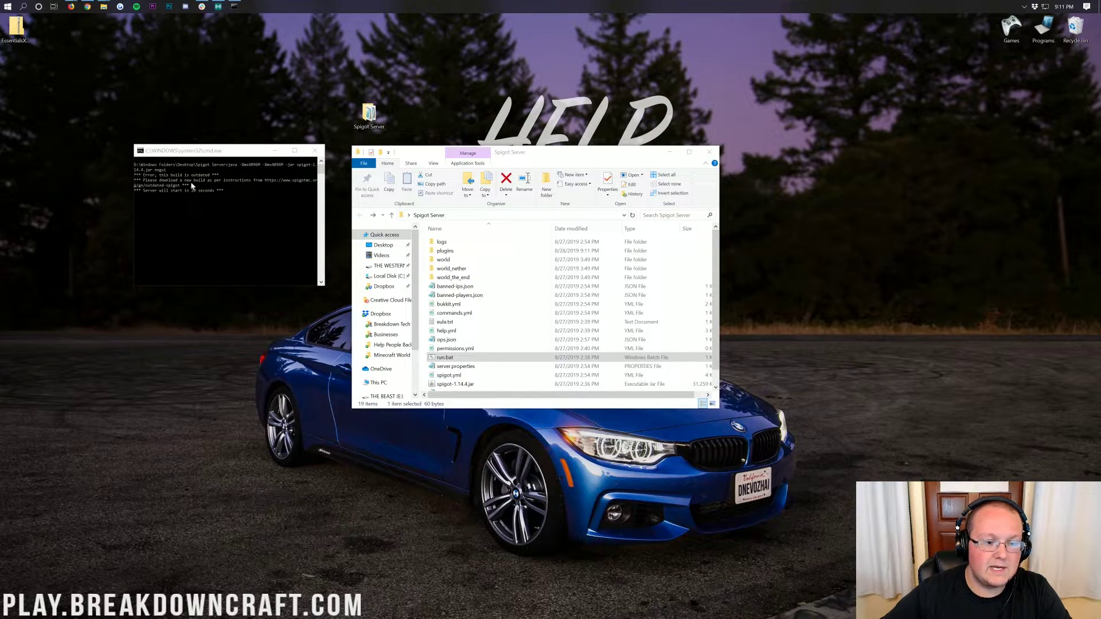
Open the Minecraft Launcher and start Minecraft: Java Edition with the latest release (1.14.4)
{"action": "left_click", "coordinate": [3, 5]}
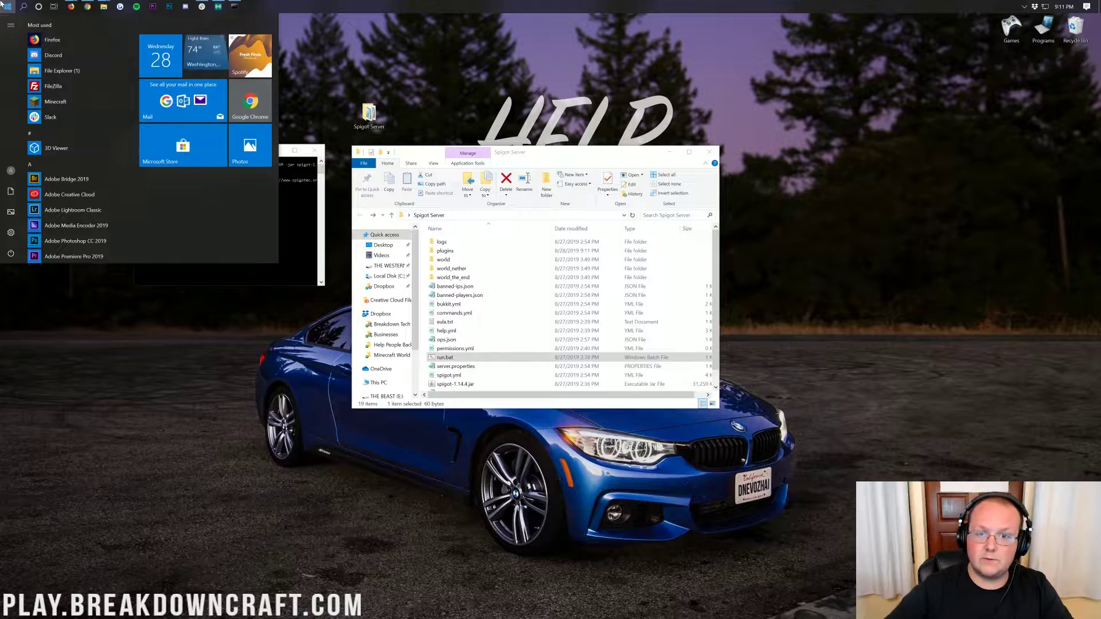
{"action": "type", "text": "minecraft"}
{"action": "key", "text": "Return"}
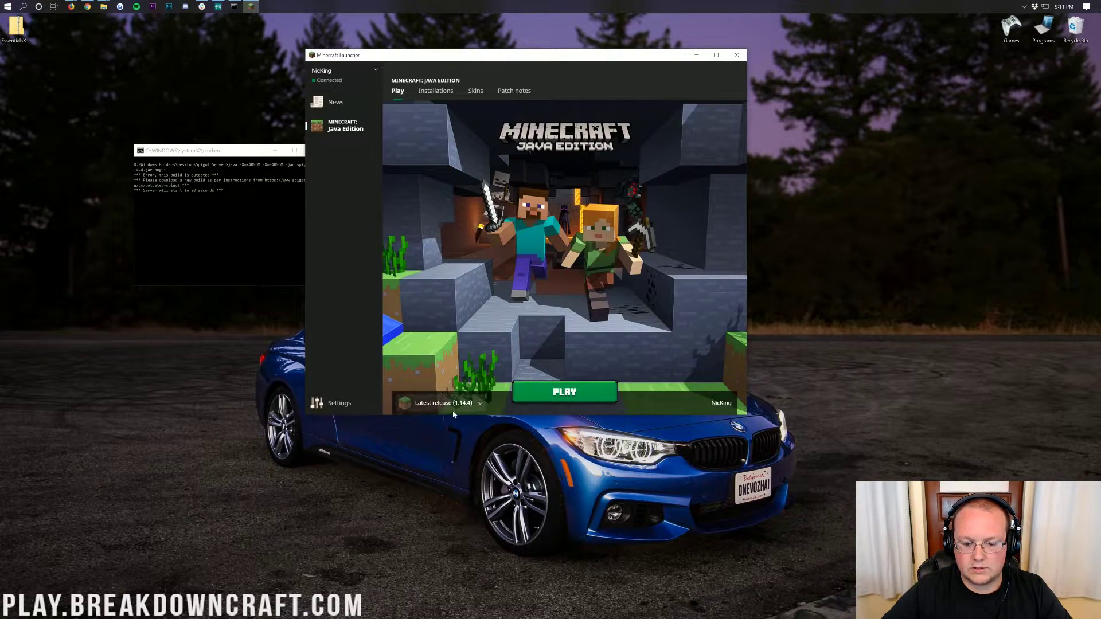
{"action": "left_click", "coordinate": [564, 392]}
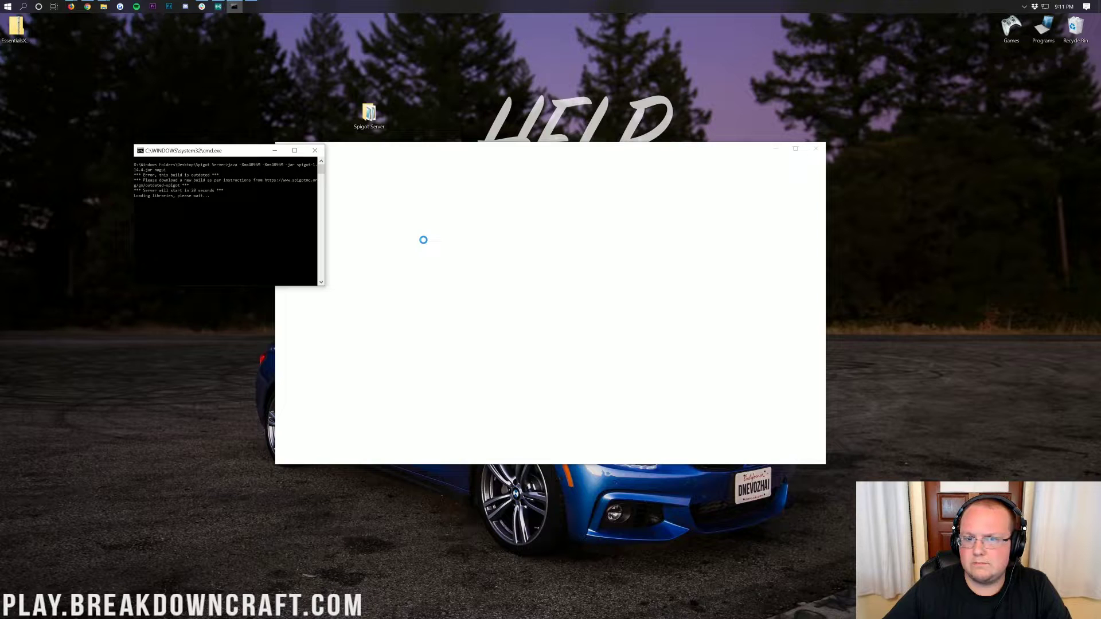
Place the Minecraft window beside the server console and open the Spigot Server's plugins folder
{"action": "left_click_drag", "start_coordinate": [381, 151], "coordinate": [434, 156]}
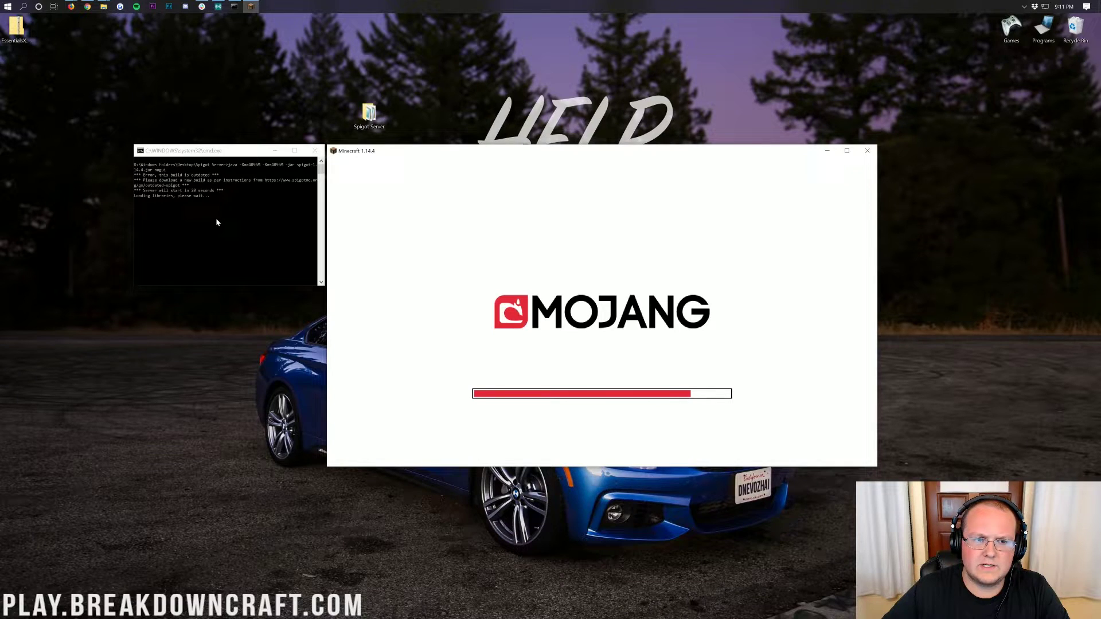
{"action": "mouse_move", "coordinate": [103, 6]}
{"action": "left_click", "coordinate": [128, 38]}
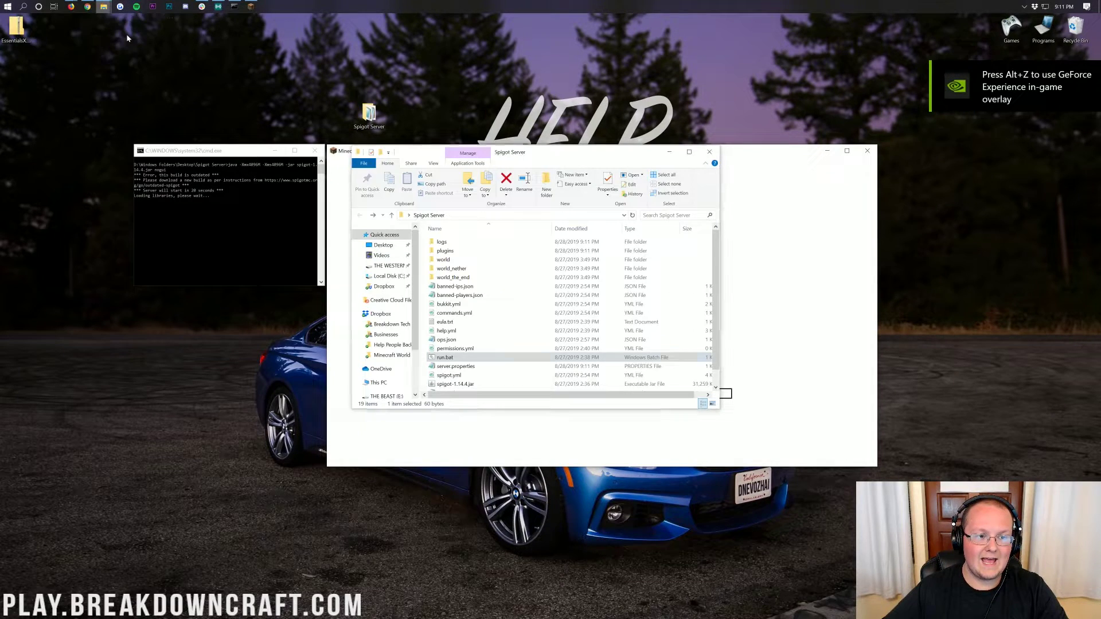
{"action": "double_click", "coordinate": [445, 251]}
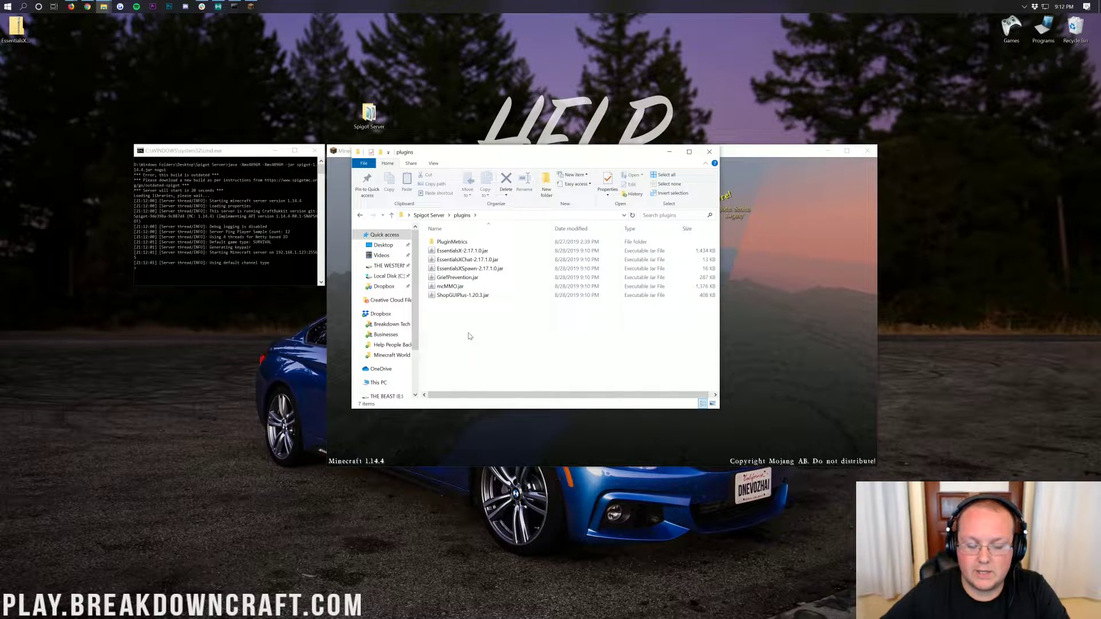
In Minecraft's multiplayer mode, connect directly to the server with its local IP address starting 192.168.1.1 and join it
{"action": "left_click", "coordinate": [797, 338]}
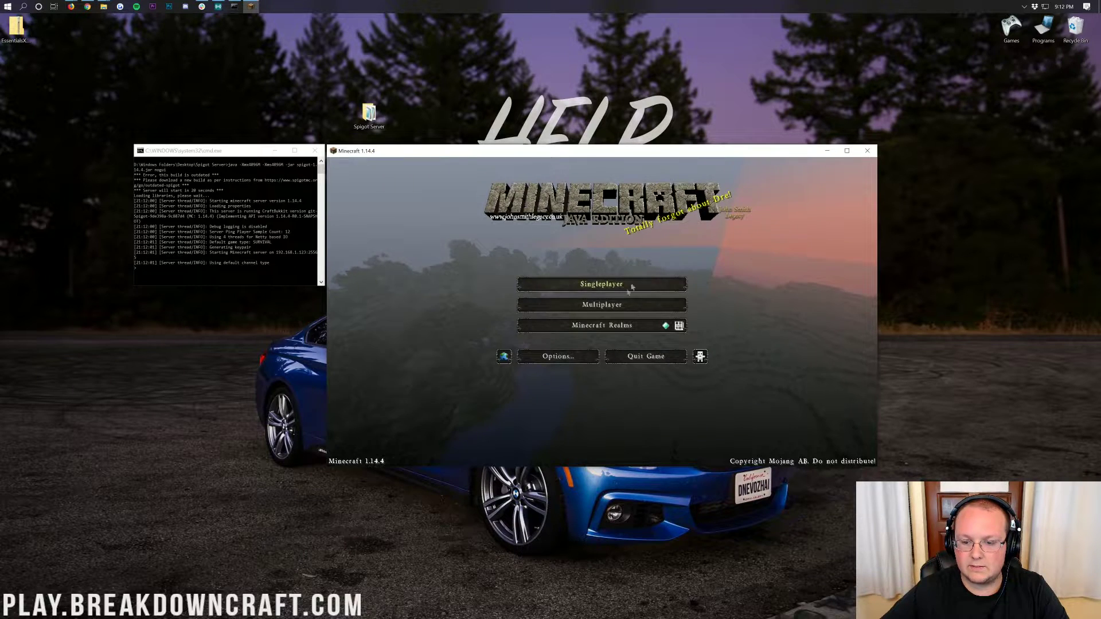
{"action": "left_click", "coordinate": [601, 314]}
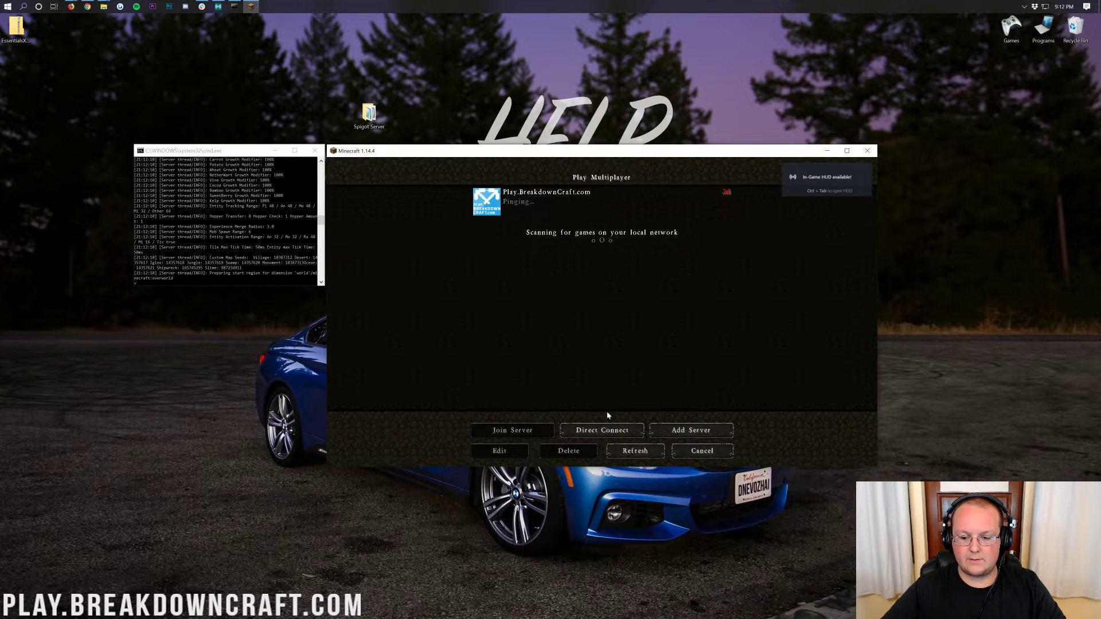
{"action": "left_click", "coordinate": [600, 431]}
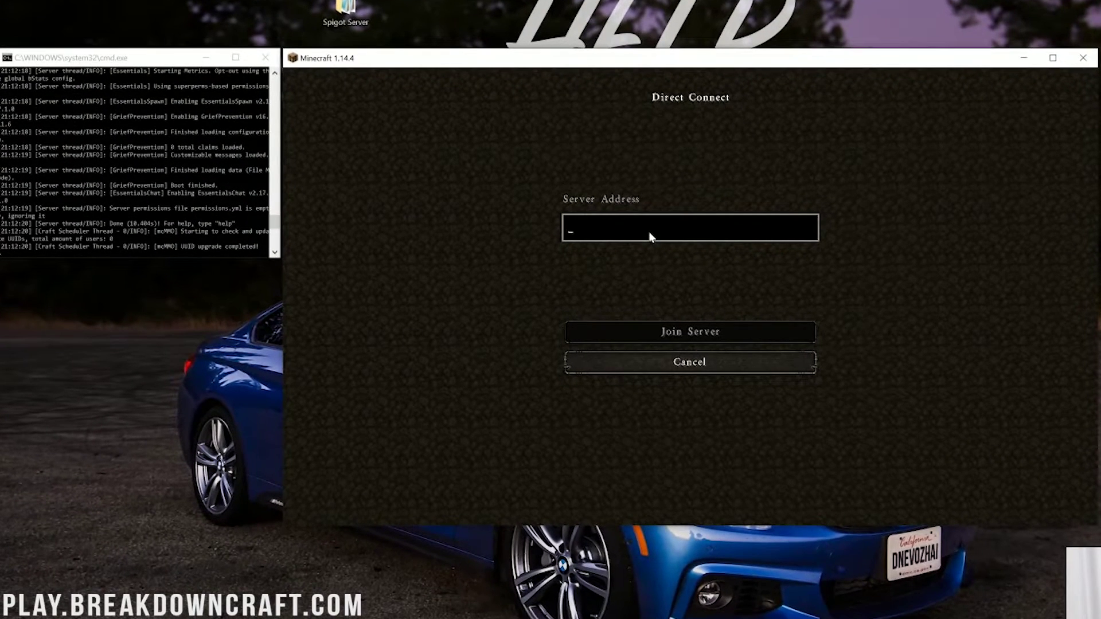
{"action": "type", "text": "1921"}
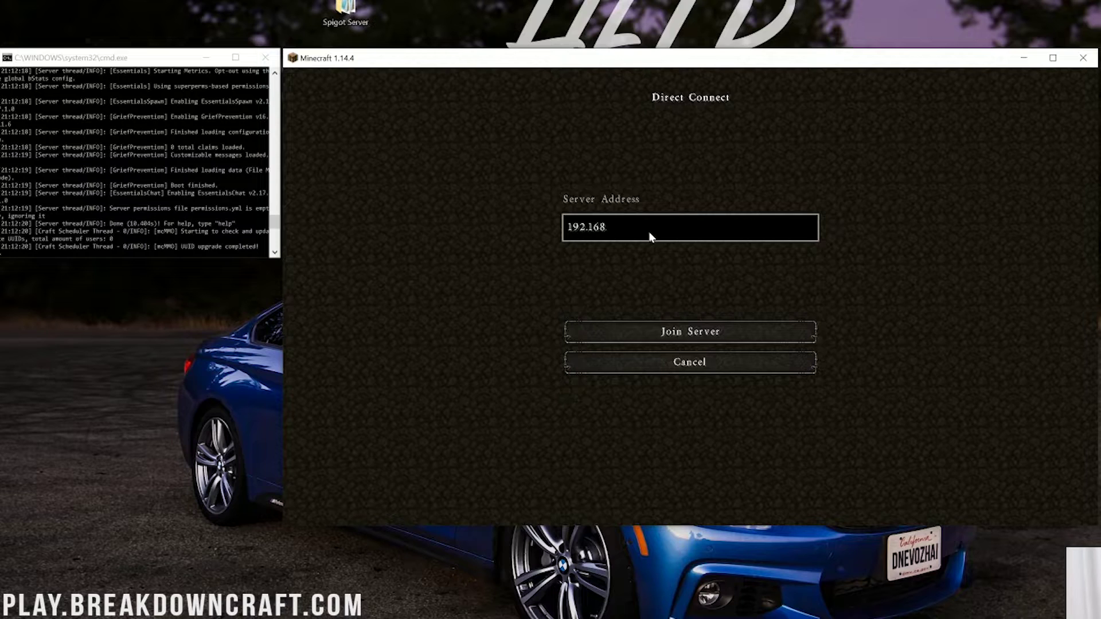
{"action": "left_click", "coordinate": [183, 212]}
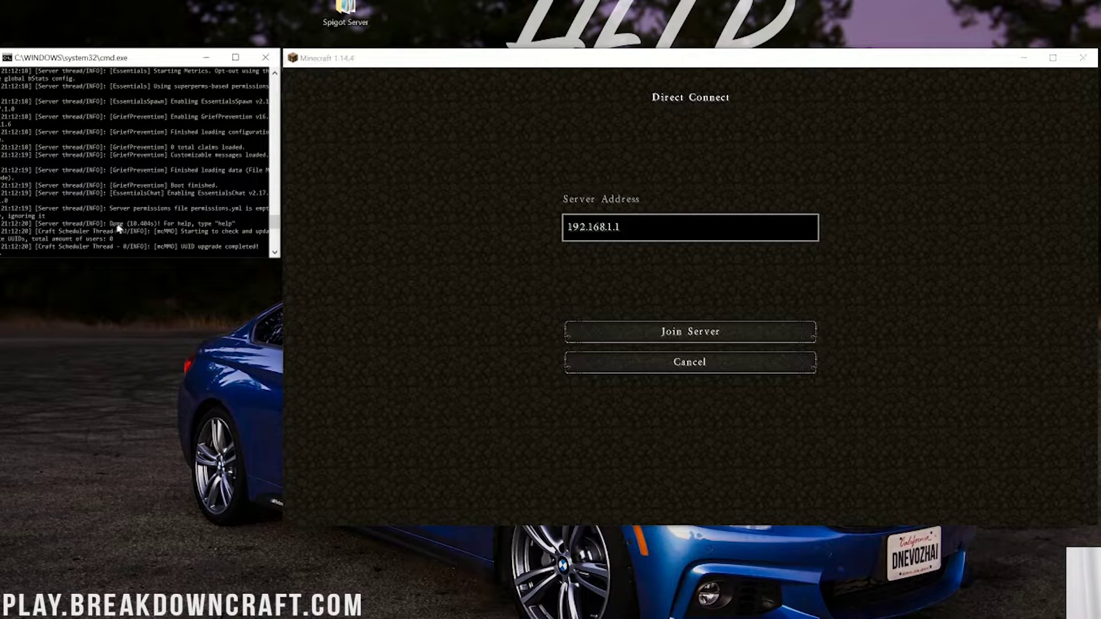
{"action": "left_click", "coordinate": [661, 333]}
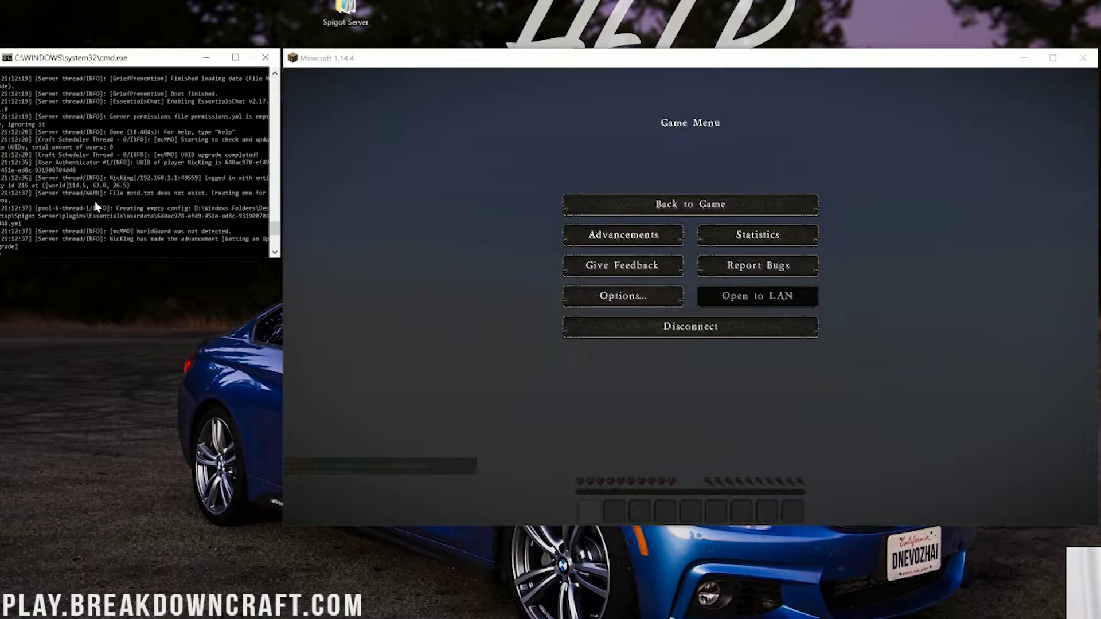
Try to grant operator status to another account with the op command in the server console, and resume the game
{"action": "type", "text": "op NicsGames"}
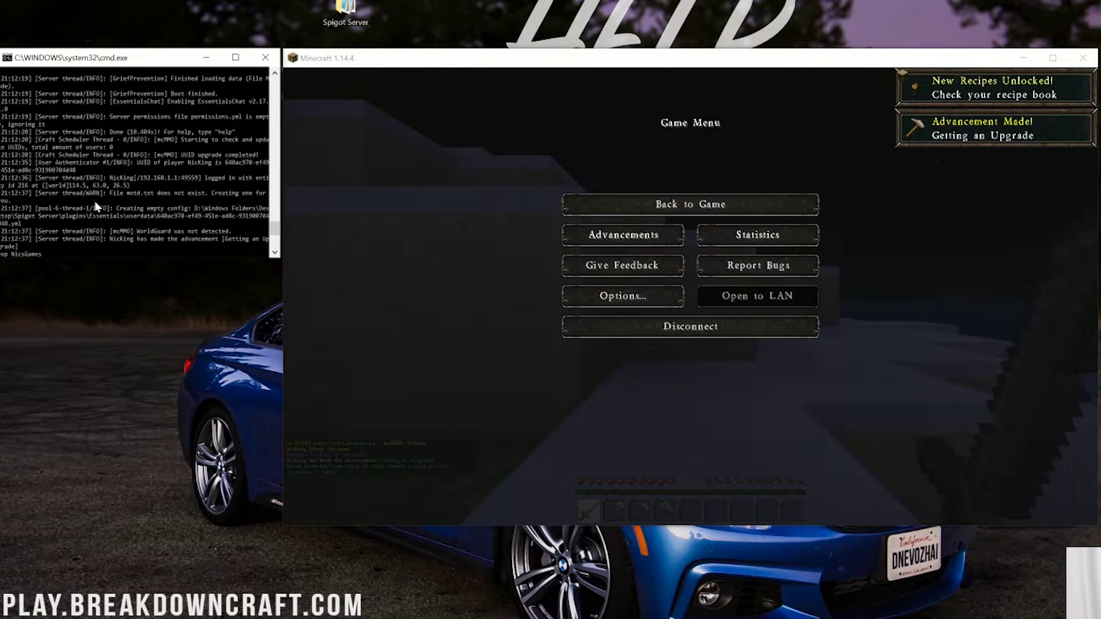
{"action": "key", "text": "Return"}
{"action": "left_click", "coordinate": [300, 264]}
{"action": "key", "text": "Escape"}
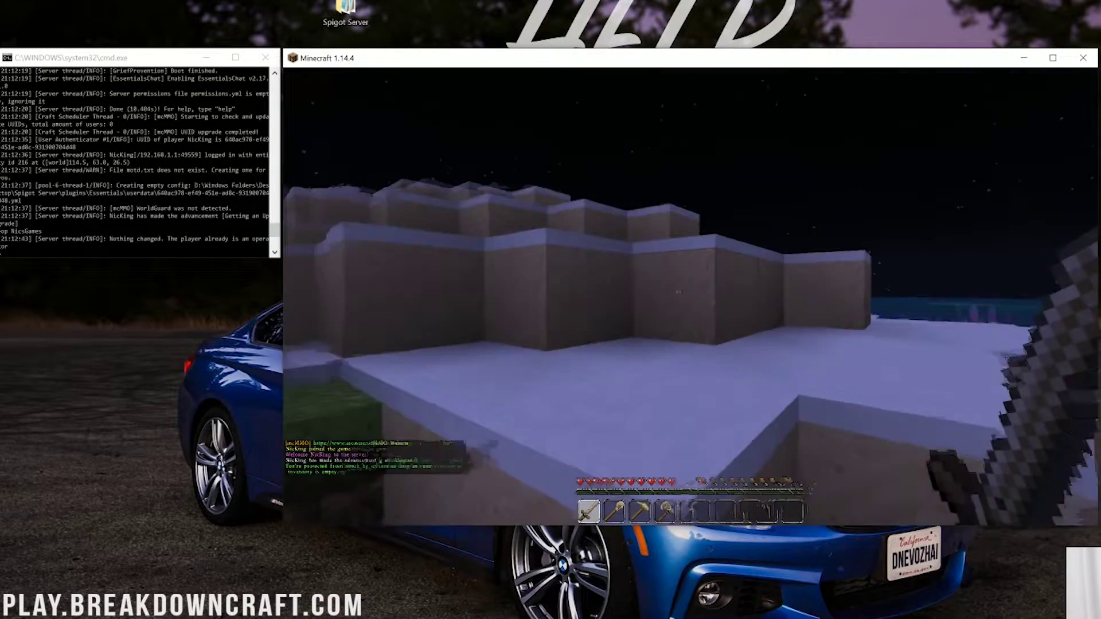
Grant the joined player operator status with the op command in the server console and return to the game
{"action": "scroll", "coordinate": [690, 295], "scroll_direction": "down", "scroll_amount": 4}
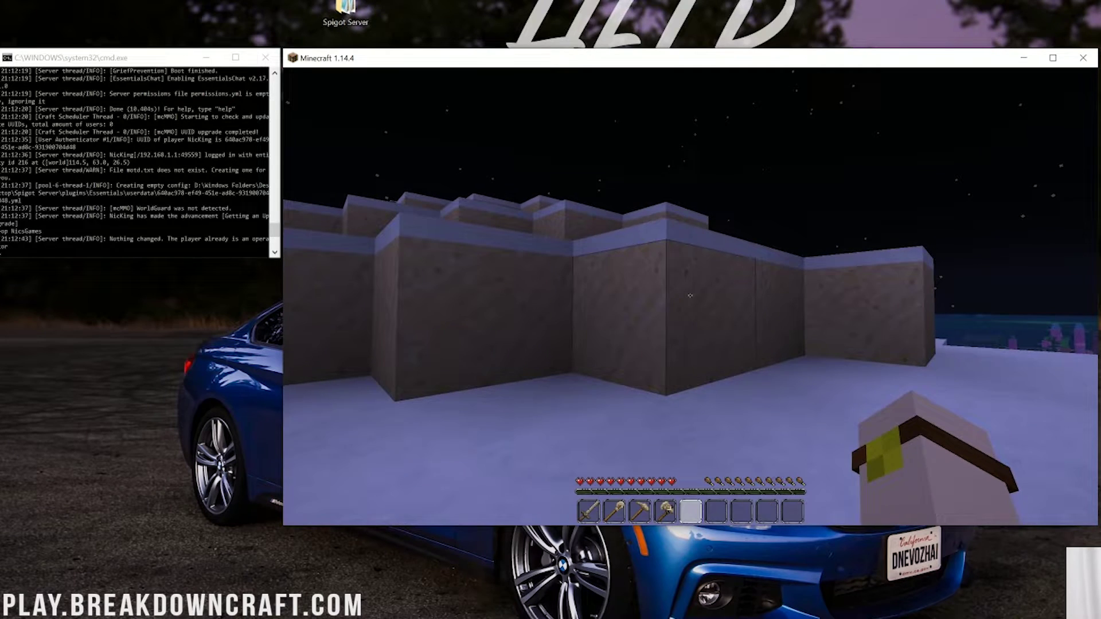
{"action": "key", "text": "t"}
{"action": "left_click", "coordinate": [262, 155]}
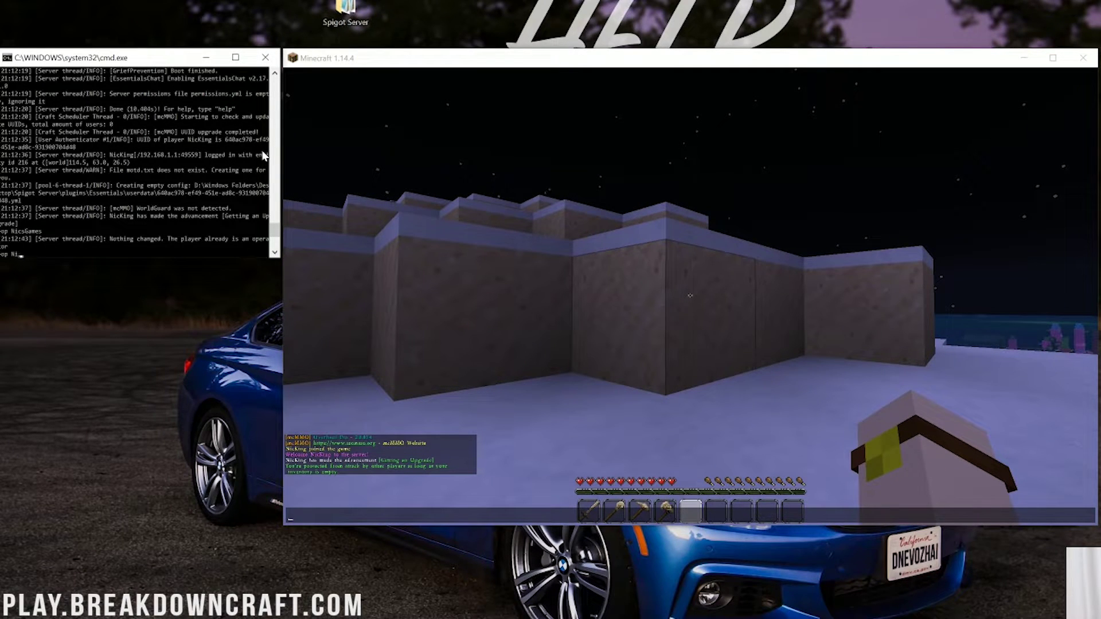
{"action": "key", "text": "Return"}
{"action": "left_click", "coordinate": [656, 338]}
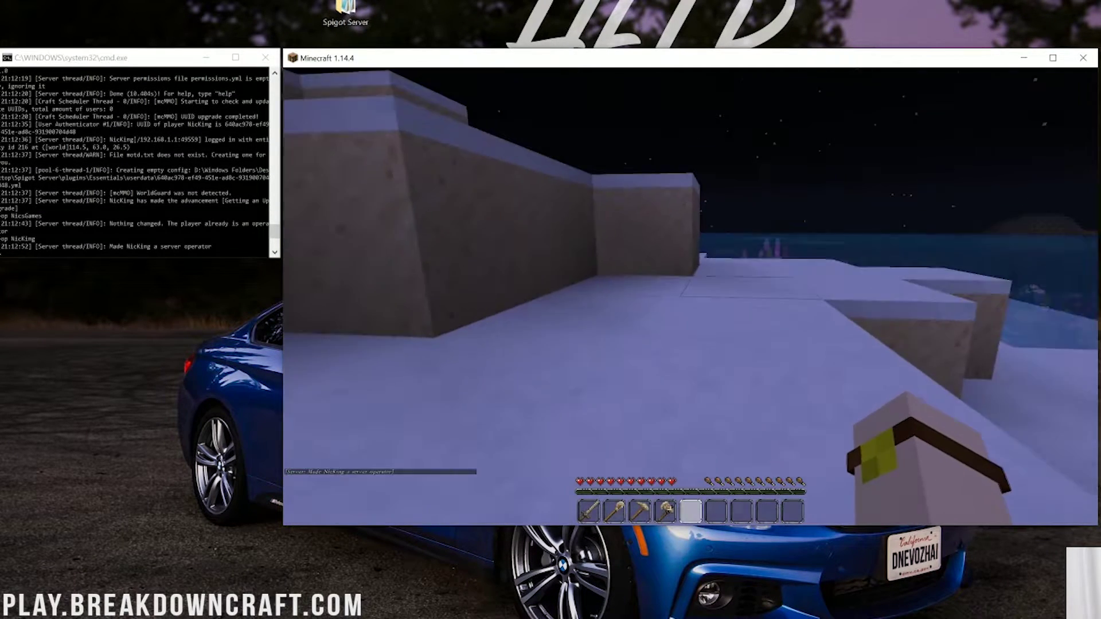
{"action": "key", "text": "Escape"}
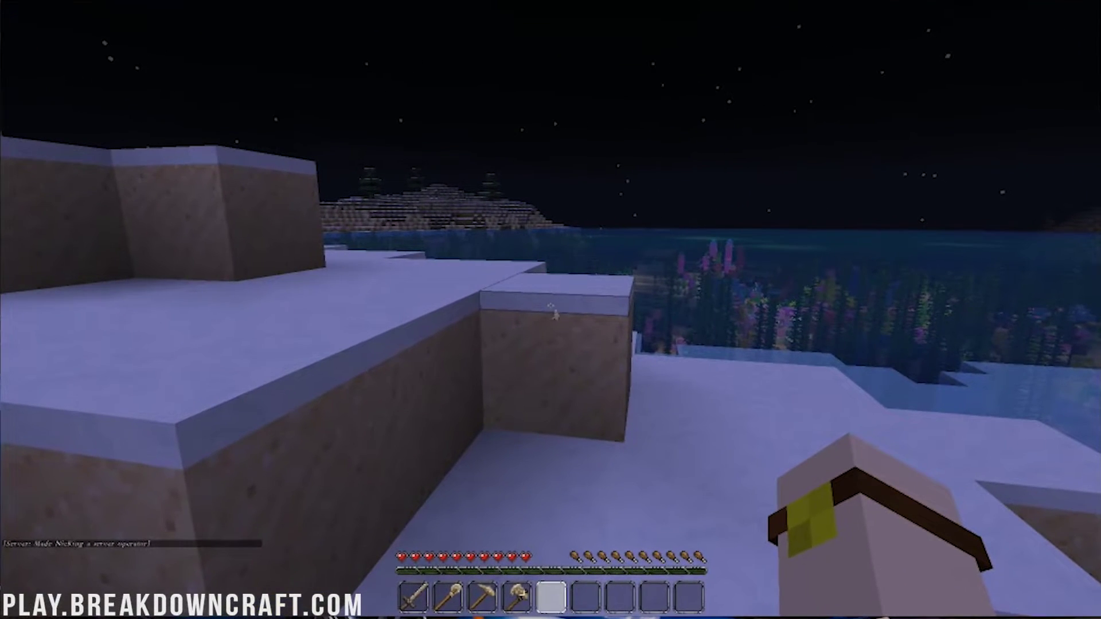
List the server's loaded plugins in the game with the /plugins command
{"action": "type", "text": "/pl"}
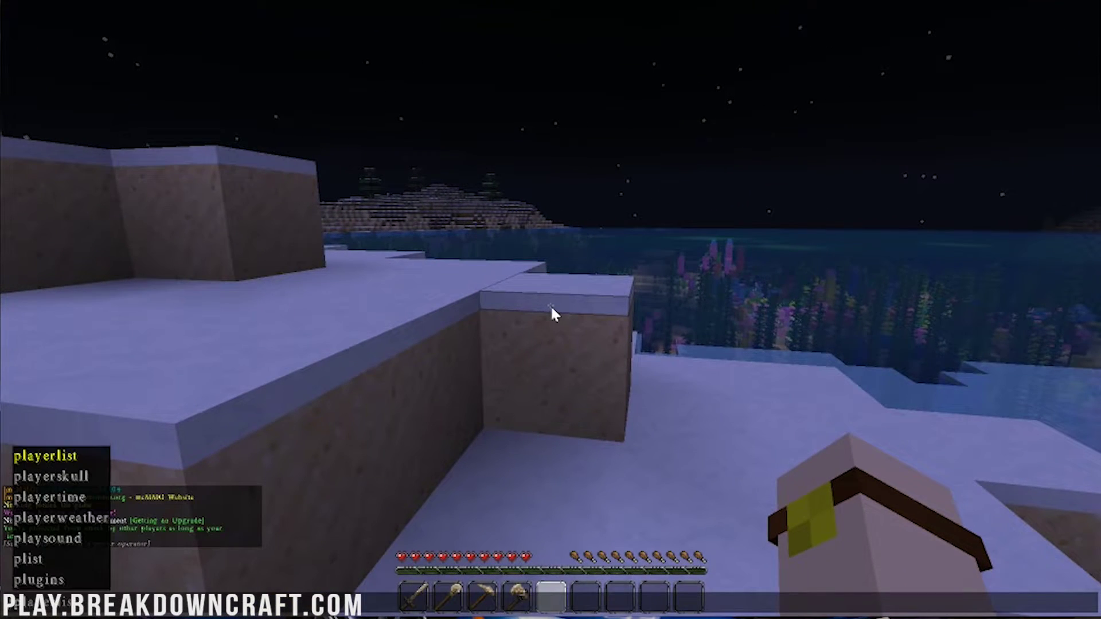
{"action": "type", "text": "ugins"}
{"action": "key", "text": "Return"}
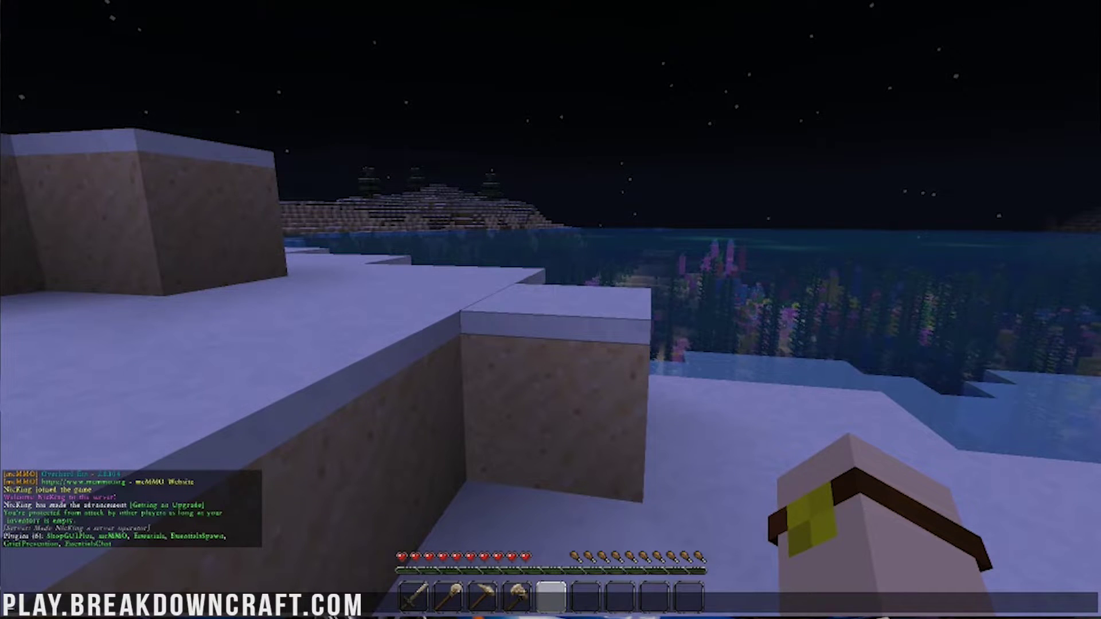
Switch to the plugins folder and check its jars against the loaded plugins, from EssentialsX-2.17.1.0.jar to ShopGUIPlus-1.20.3.jar
{"action": "key", "text": "alt+Tab"}
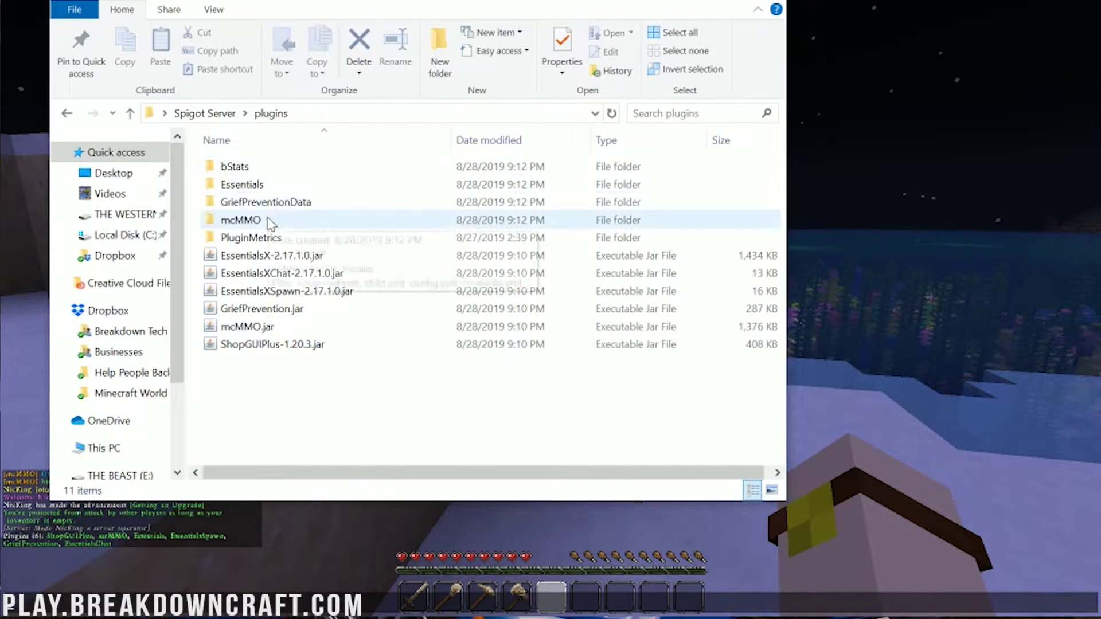
{"action": "left_click", "coordinate": [258, 257]}
{"action": "left_click", "coordinate": [258, 274]}
{"action": "left_click", "coordinate": [258, 291]}
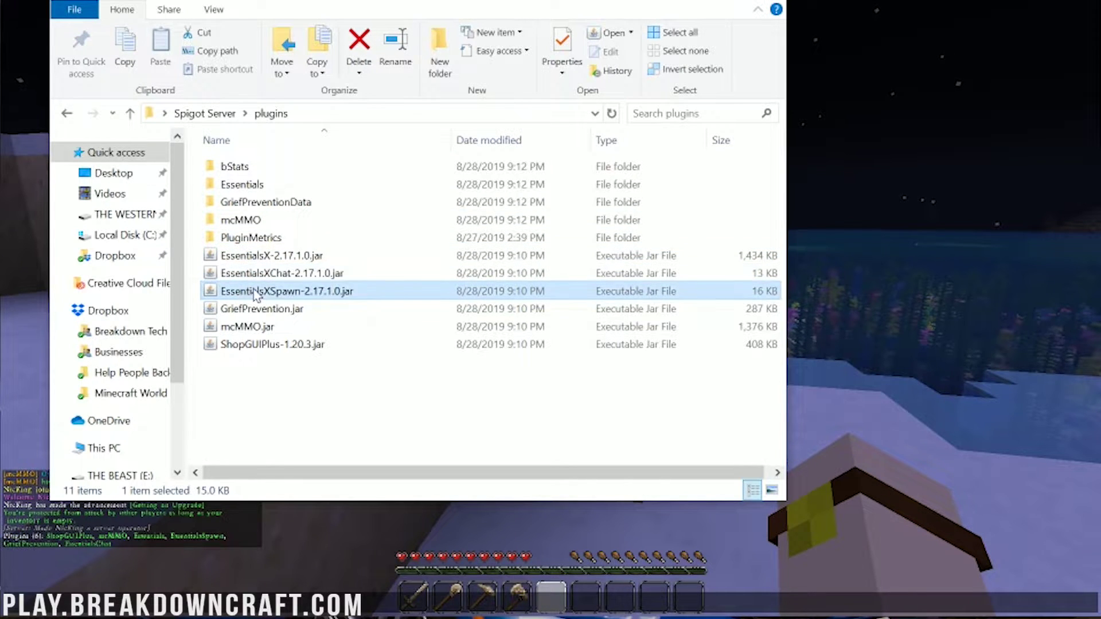
{"action": "left_click", "coordinate": [256, 310]}
{"action": "left_click", "coordinate": [257, 327]}
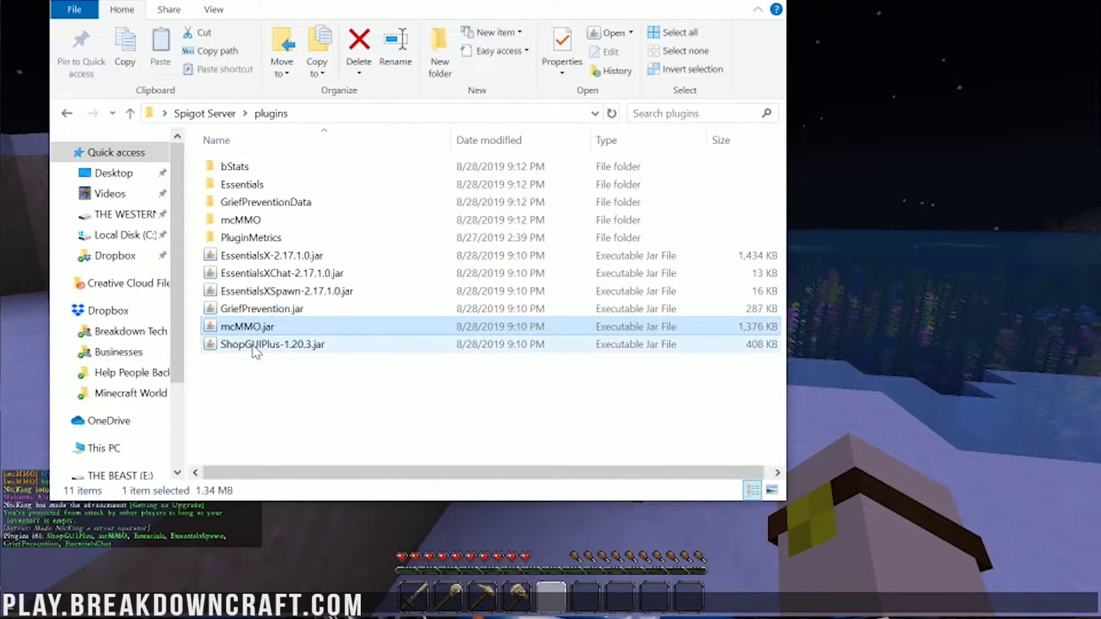
{"action": "left_click", "coordinate": [253, 346]}
Look through the Essentials, GriefPreventionData and mcMMO folders inside the plugins folder
{"action": "left_click_drag", "start_coordinate": [252, 238], "coordinate": [240, 193]}
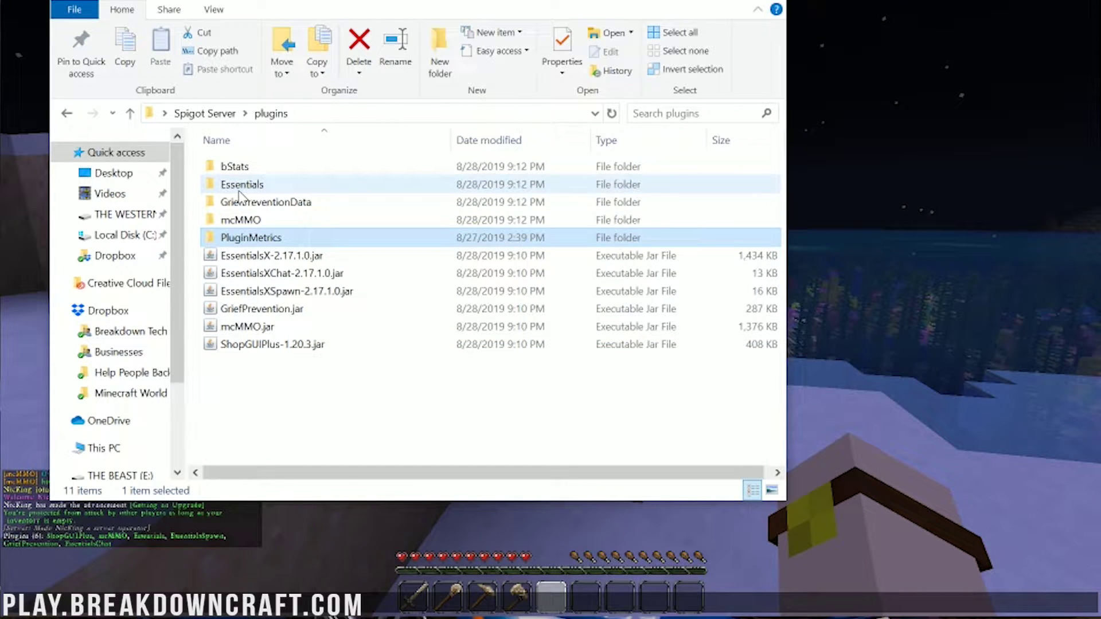
{"action": "left_click", "coordinate": [241, 187]}
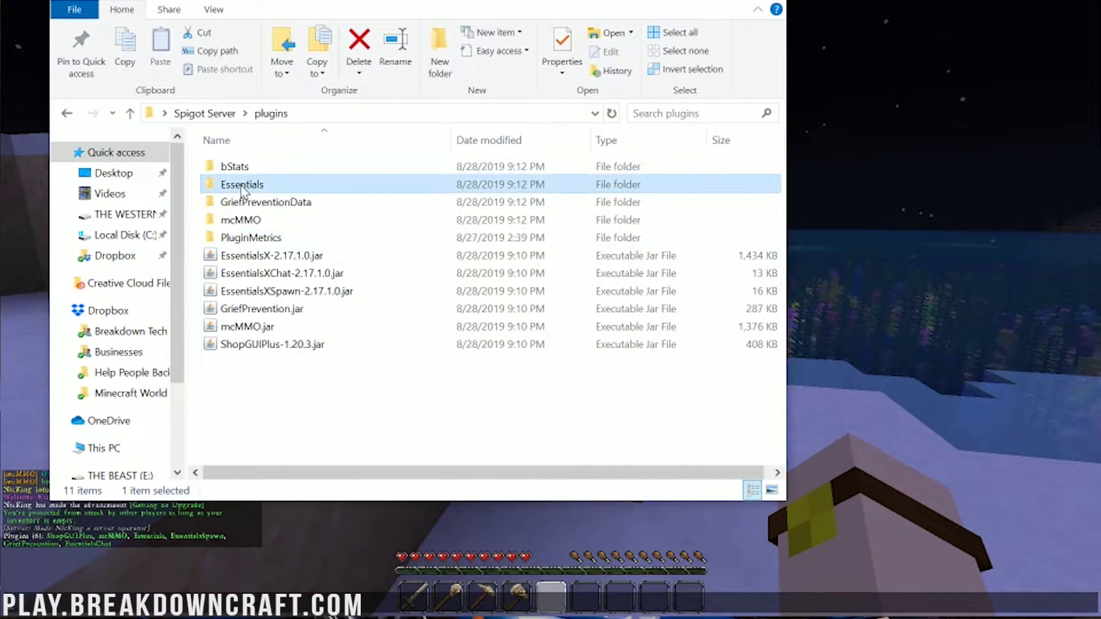
{"action": "double_click", "coordinate": [242, 188]}
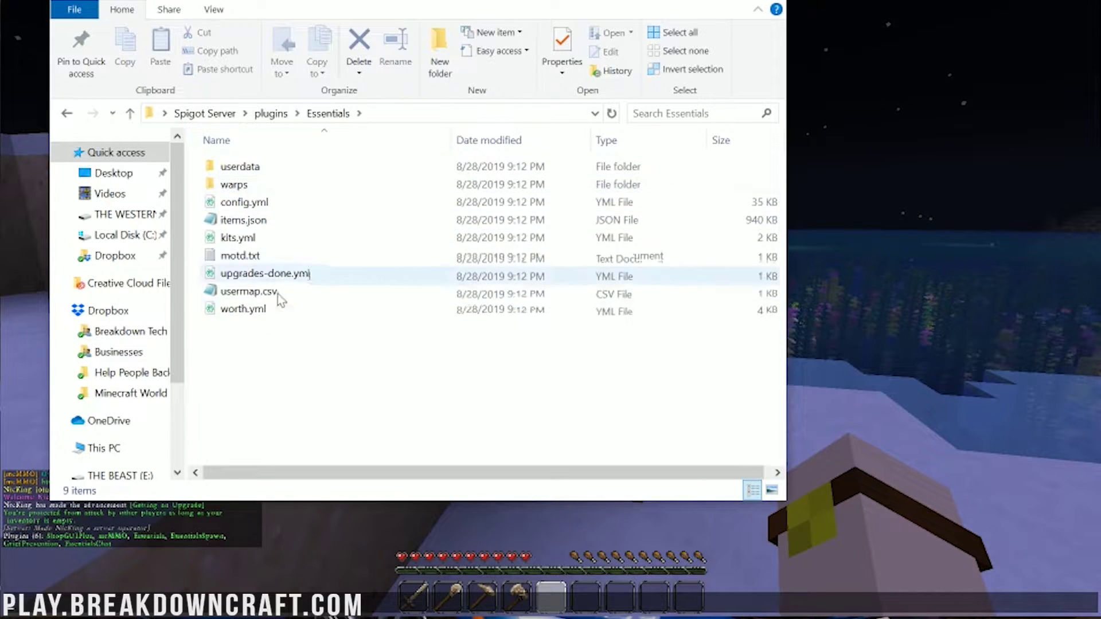
{"action": "key", "text": "alt+Left"}
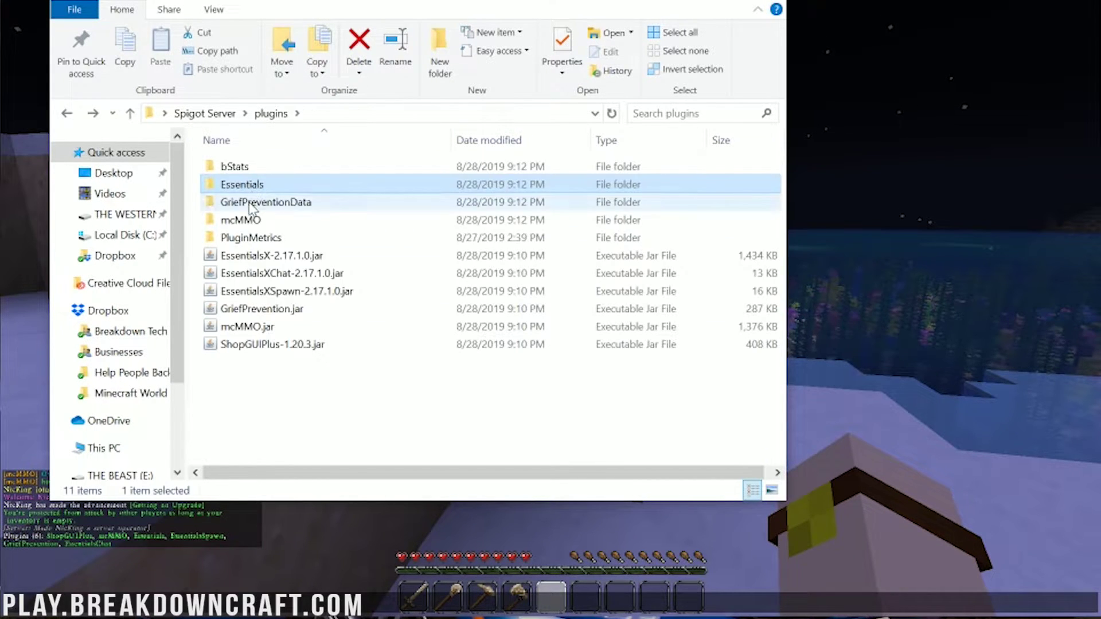
{"action": "double_click", "coordinate": [242, 202]}
{"action": "key", "text": "alt+Left"}
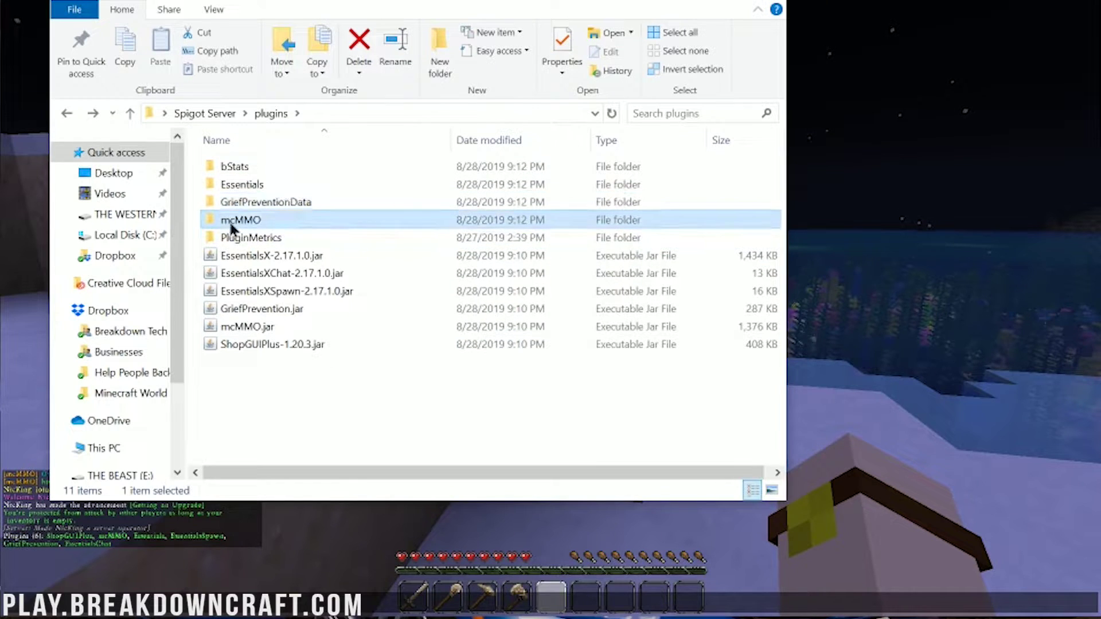
{"action": "double_click", "coordinate": [233, 216]}
{"action": "key", "text": "alt+Left"}
Return to Minecraft and show the mcMMO mining skill details with the /mining command
{"action": "left_click", "coordinate": [917, 322]}
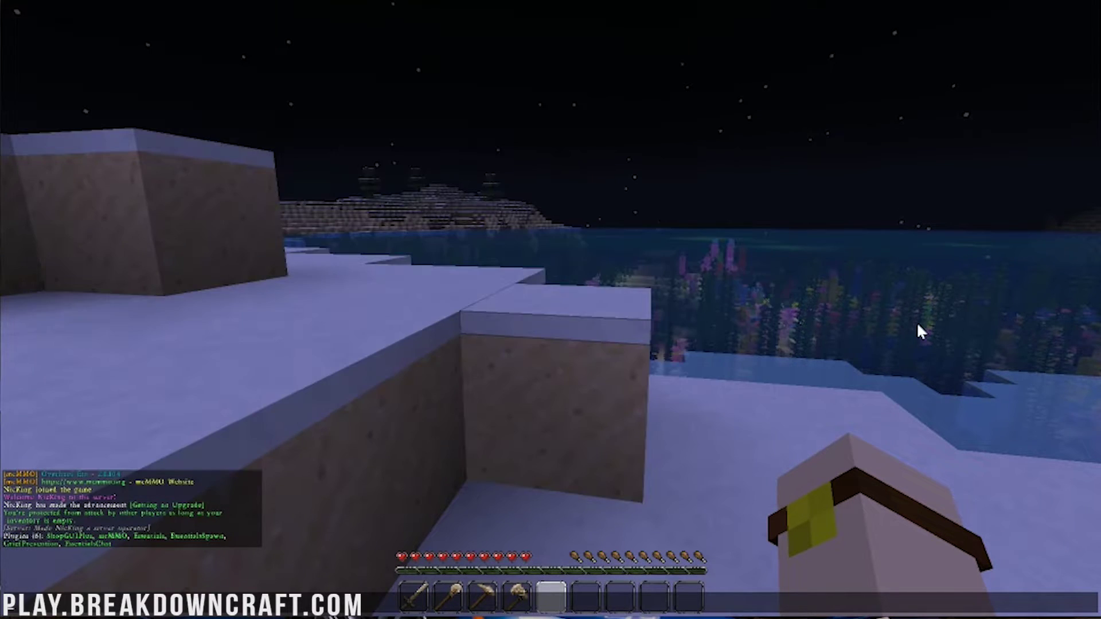
{"action": "type", "text": "/mining"}
{"action": "key", "text": "Return"}
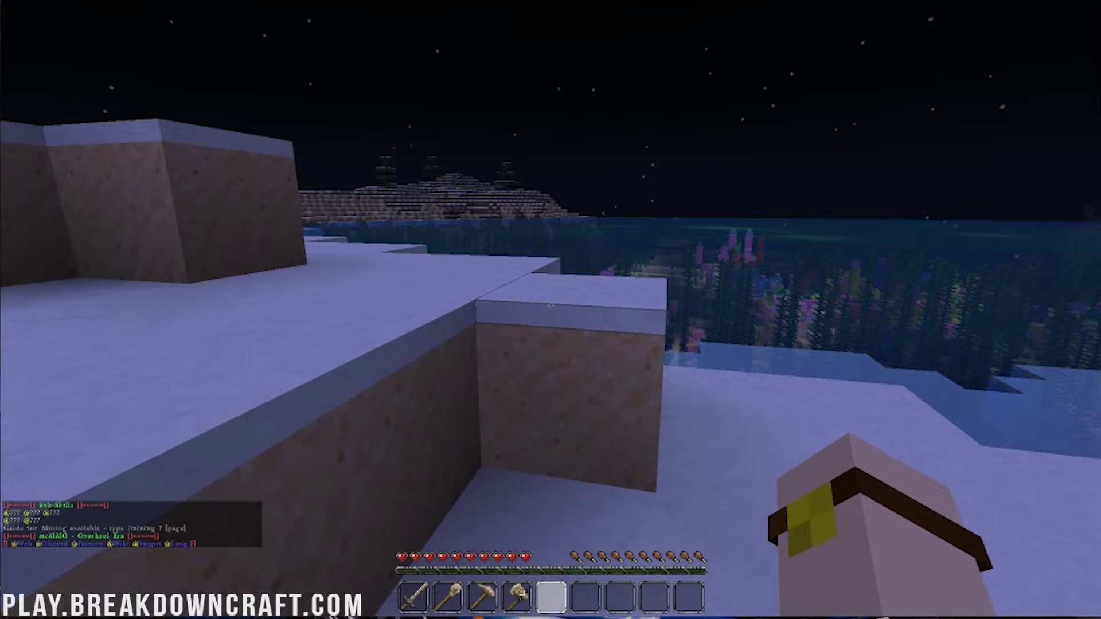
Teleport to the spawn point with /spawn and set the player's game mode to creative
{"action": "key", "text": "t"}
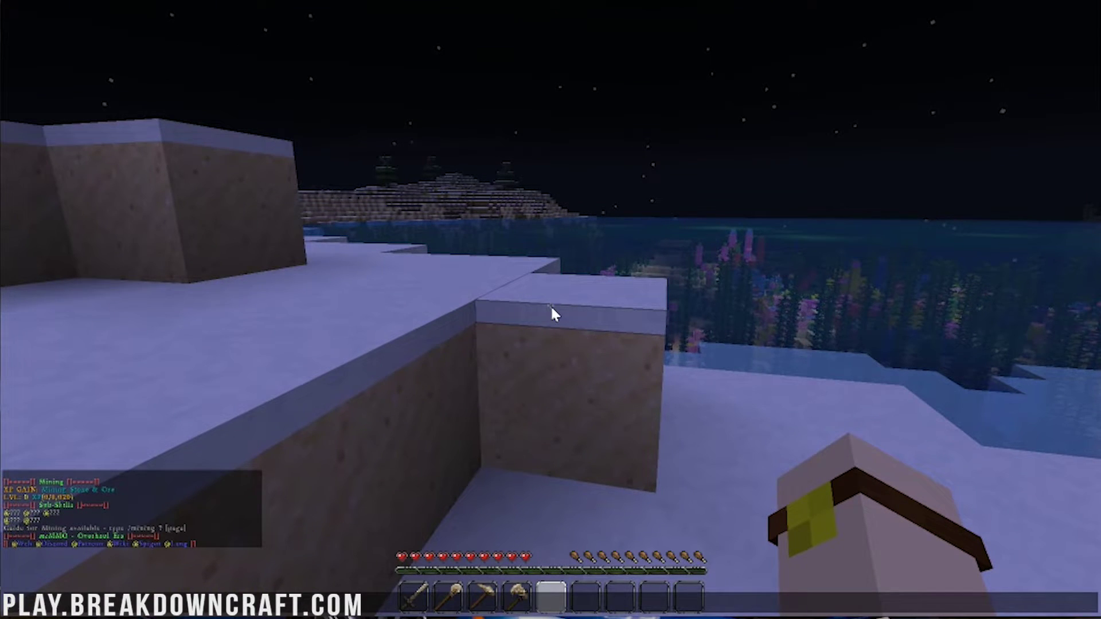
{"action": "type", "text": "/spawn"}
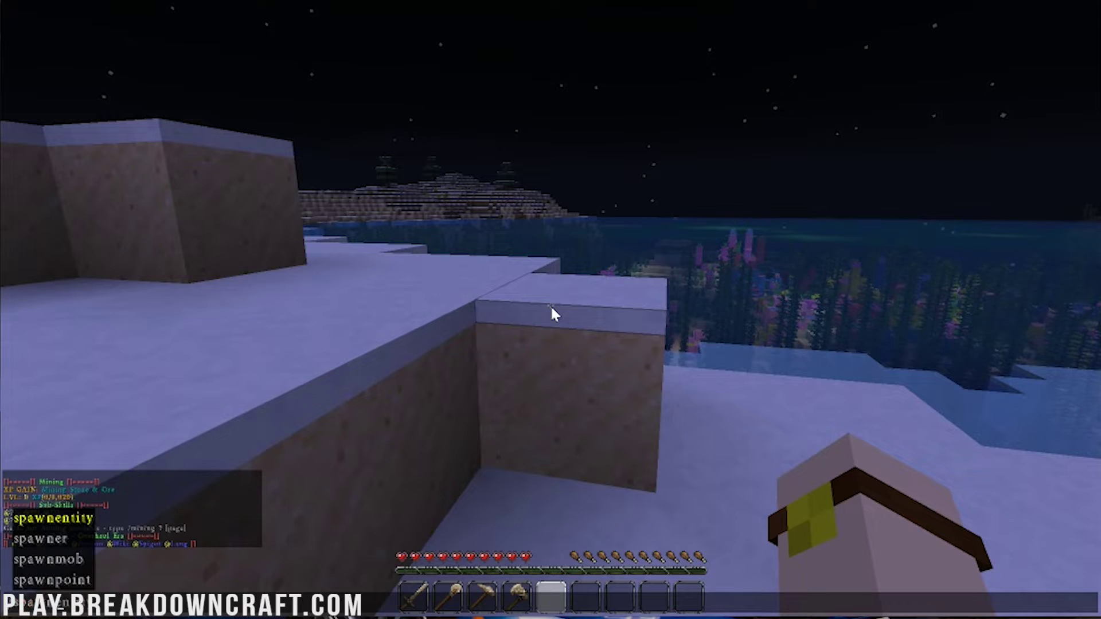
{"action": "key", "text": "Return"}
{"action": "key", "text": "t"}
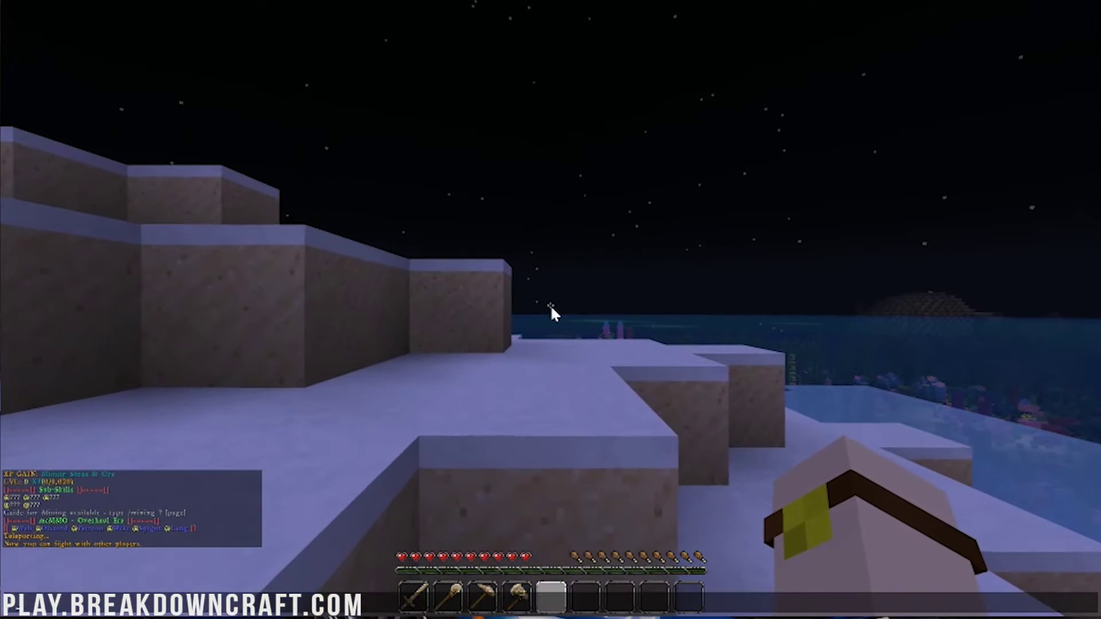
{"action": "key", "text": "Return"}
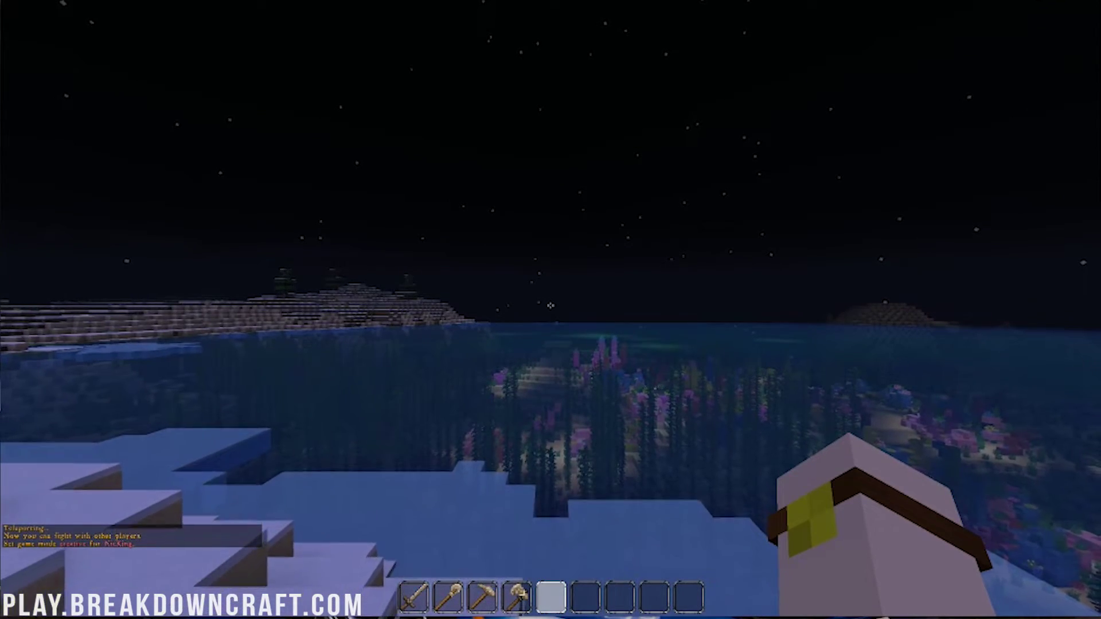
{"action": "scroll", "coordinate": [550, 310], "scroll_direction": "up", "scroll_amount": 3}
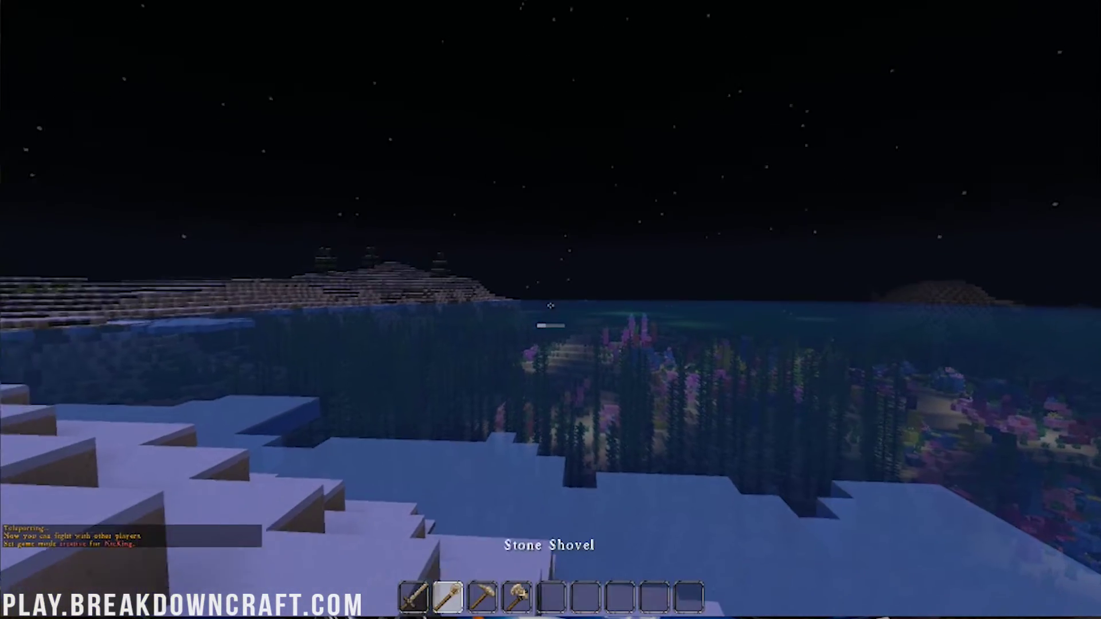
{"action": "scroll", "coordinate": [551, 309], "scroll_direction": "up", "scroll_amount": 1}
{"action": "scroll", "coordinate": [550, 309], "scroll_direction": "down", "scroll_amount": 1}
{"action": "scroll", "coordinate": [551, 310], "scroll_direction": "down", "scroll_amount": 2}
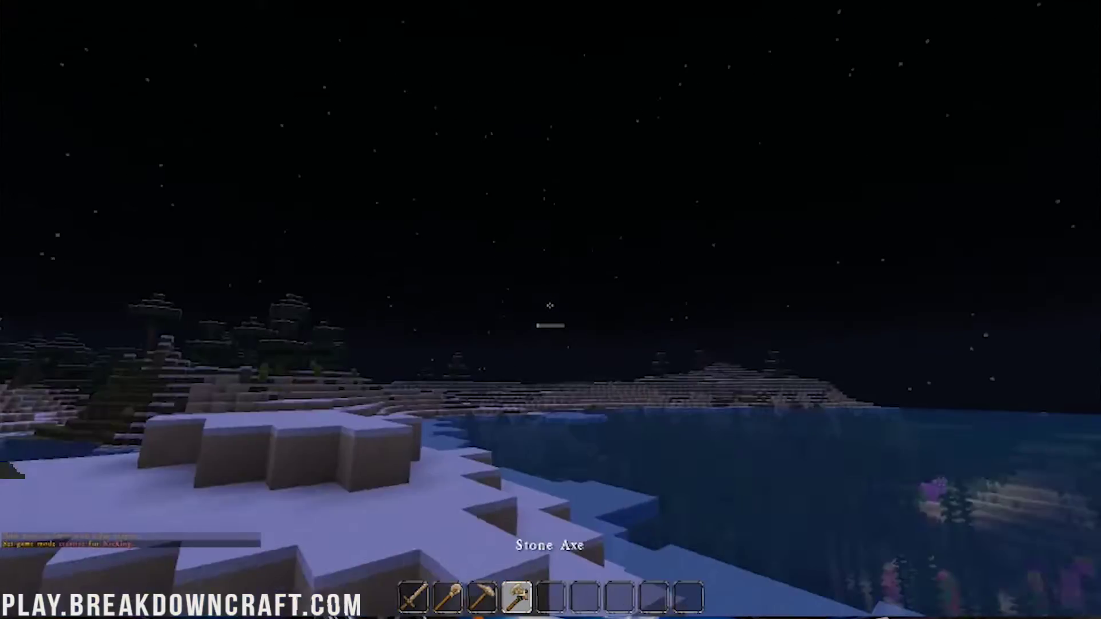
{"action": "scroll", "coordinate": [551, 310], "scroll_direction": "up", "scroll_amount": 2}
Search the creative inventory for "gold", put a golden shovel in the fifth hotbar slot and hold it
{"action": "key", "text": "e"}
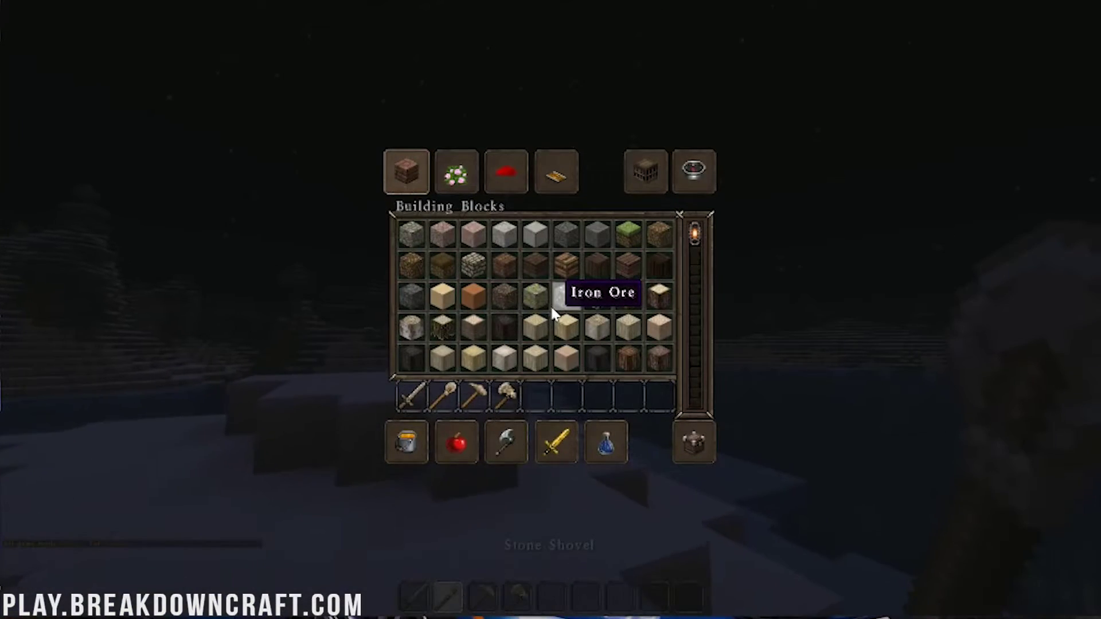
{"action": "left_click", "coordinate": [690, 172]}
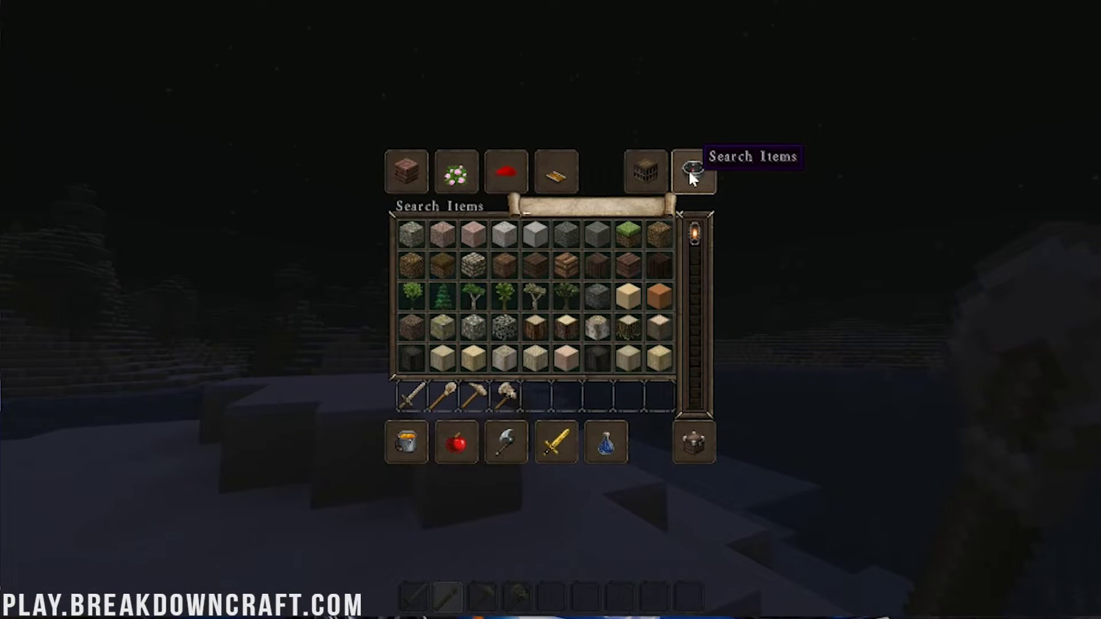
{"action": "type", "text": "gold"}
{"action": "left_click", "coordinate": [532, 235]}
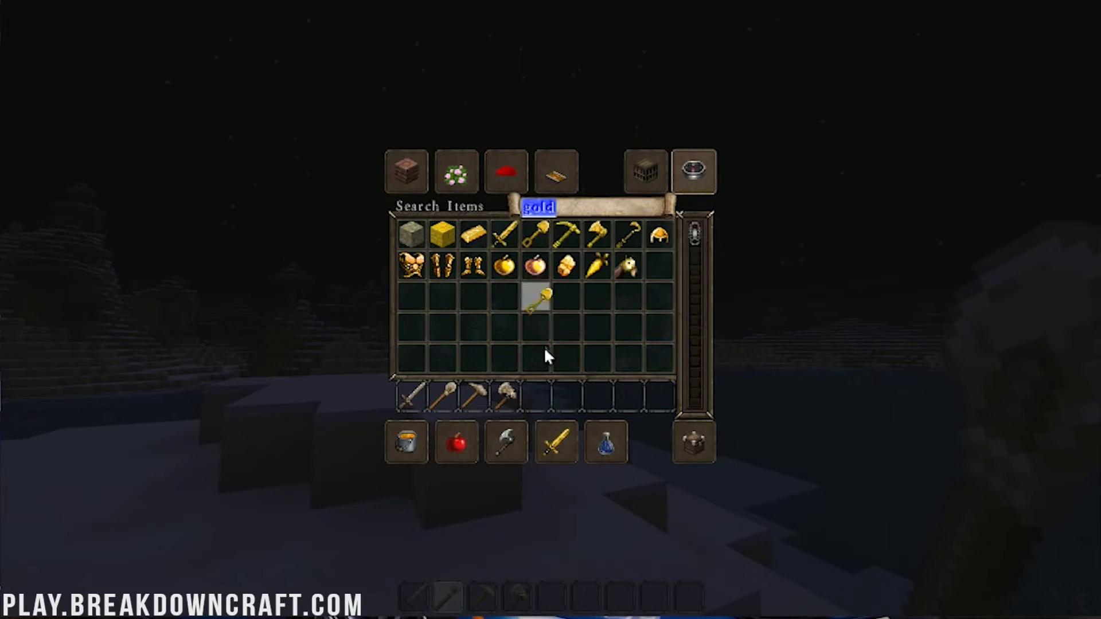
{"action": "left_click", "coordinate": [536, 396]}
{"action": "key", "text": "e"}
{"action": "key", "text": "5"}
Claim a rectangle of land on the snowy island by marking opposite corners with the golden shovel
{"action": "right_click", "coordinate": [550, 326]}
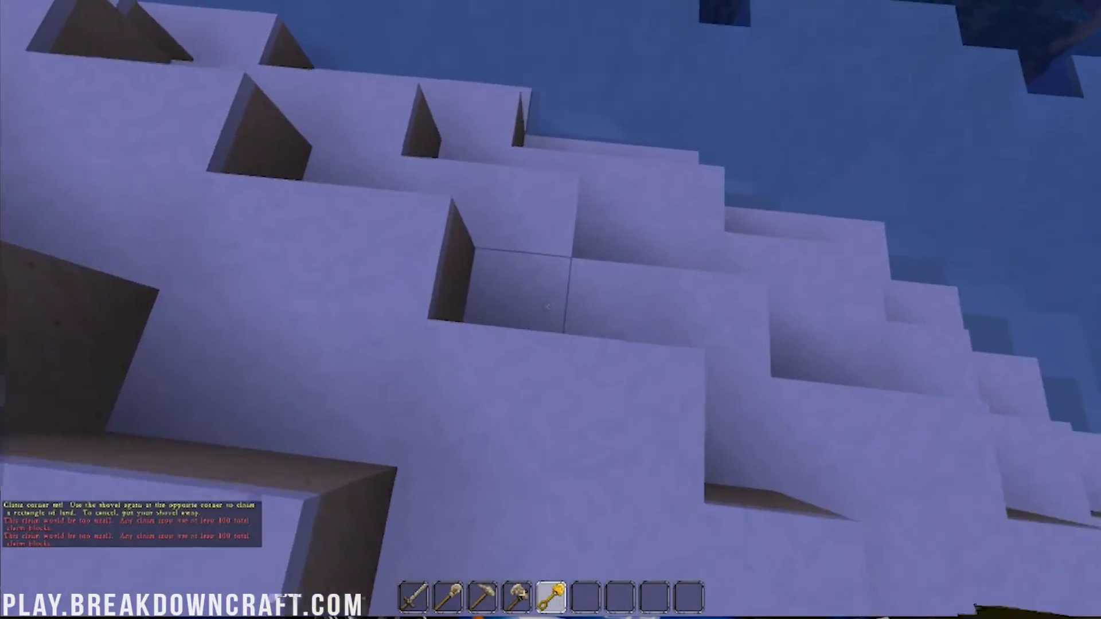
{"action": "right_click", "coordinate": [546, 307]}
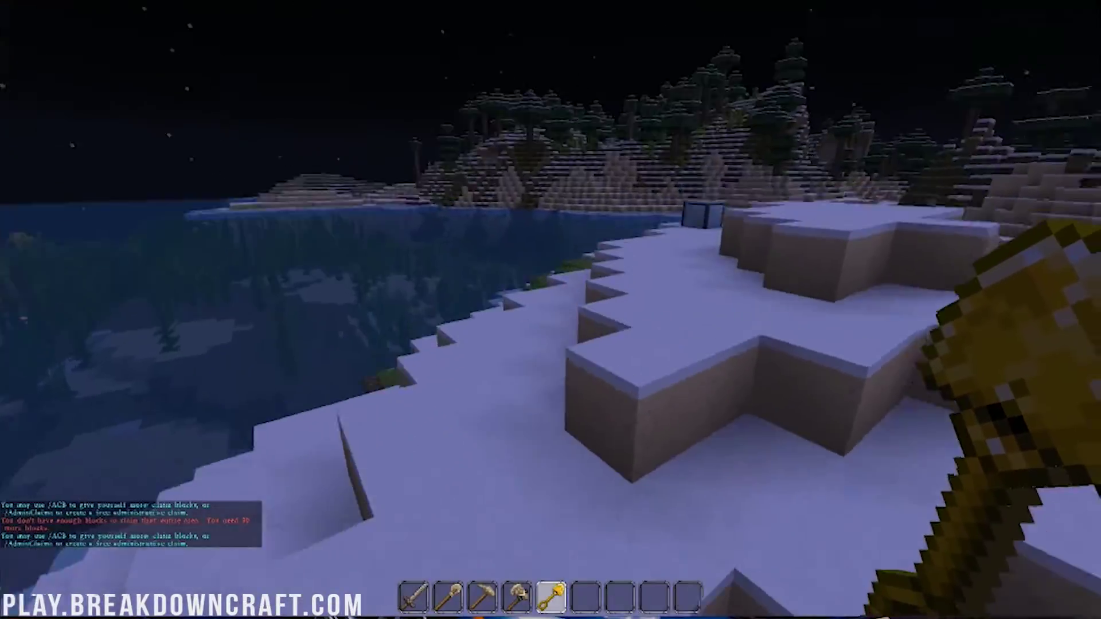
{"action": "right_click", "coordinate": [550, 310]}
{"action": "right_click", "coordinate": [549, 306]}
{"action": "right_click", "coordinate": [550, 306]}
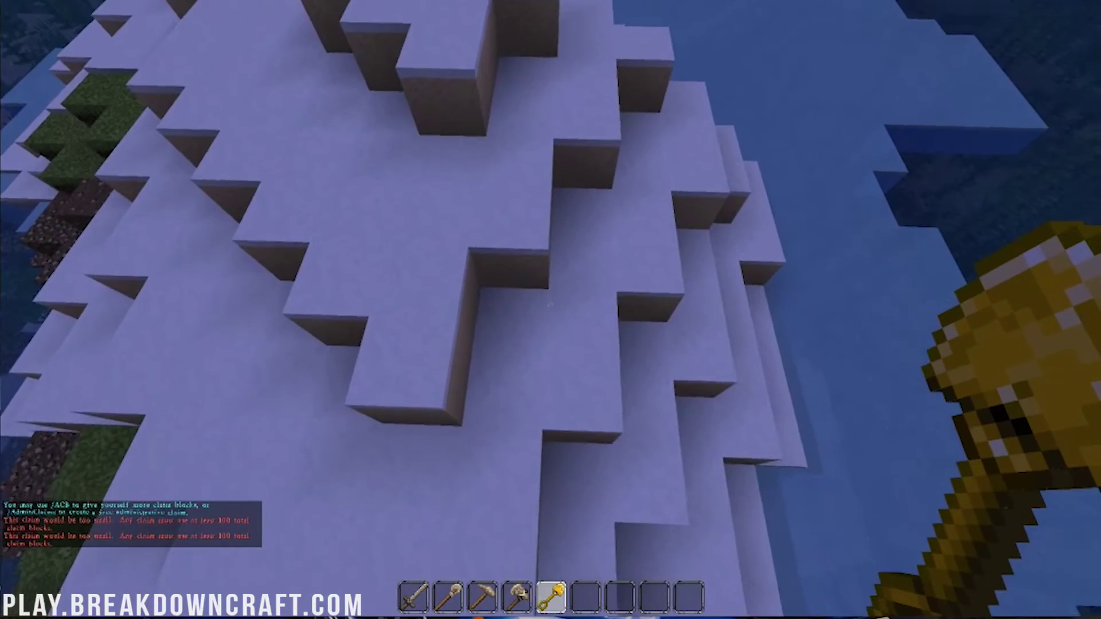
{"action": "right_click", "coordinate": [550, 305]}
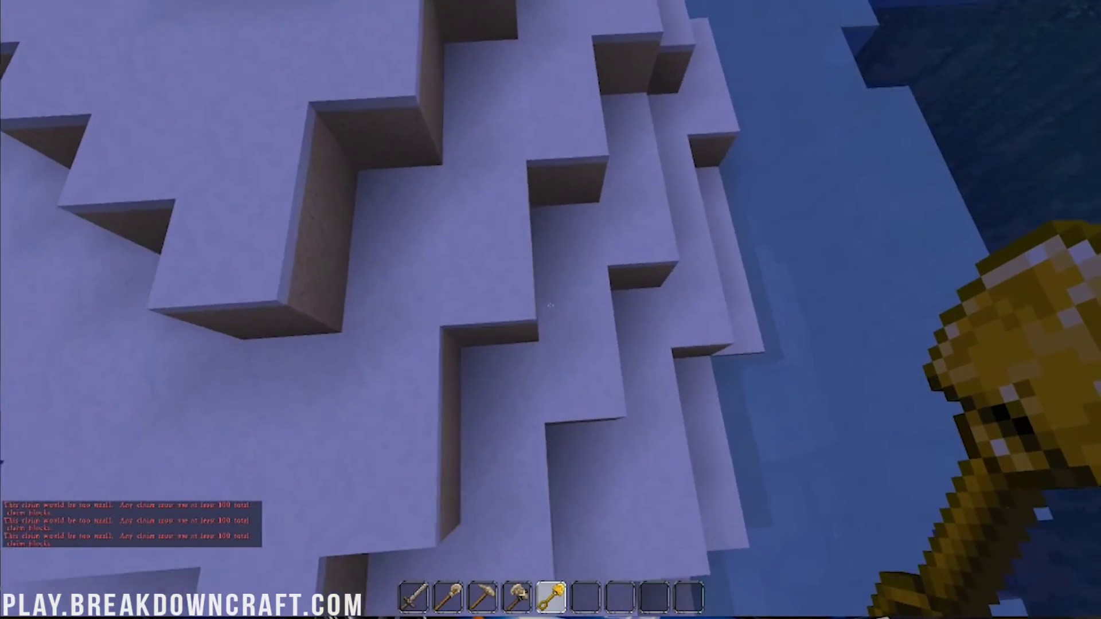
{"action": "right_click", "coordinate": [549, 306]}
{"action": "right_click", "coordinate": [549, 306]}
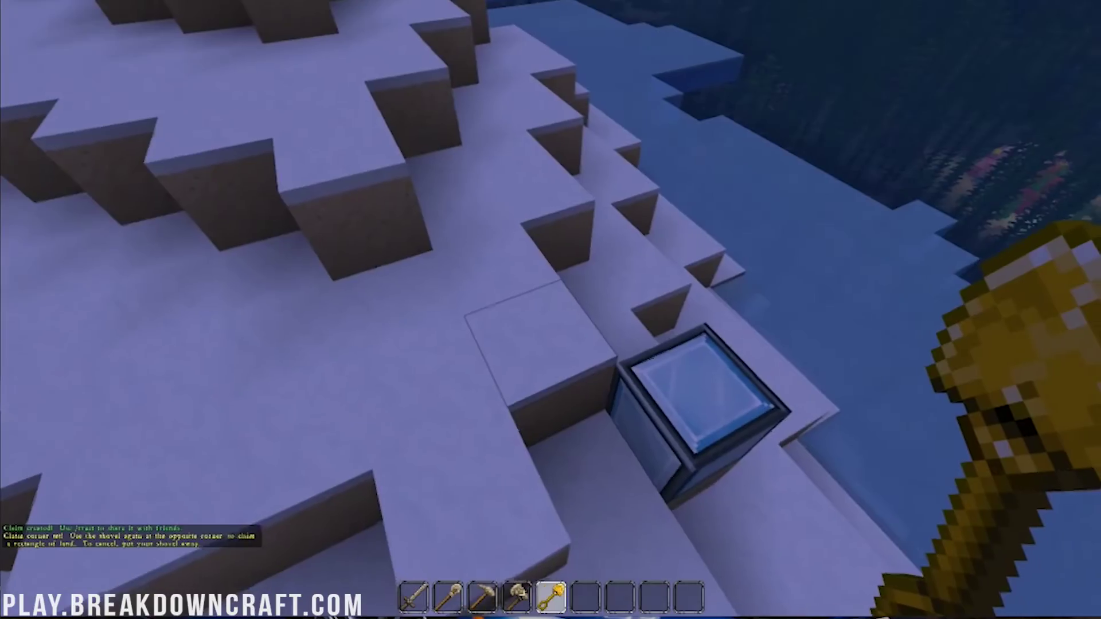
Claim a second area with the golden shovel, reaching from the snowy island out into the surrounding water
{"action": "right_click", "coordinate": [550, 306]}
{"action": "key", "text": "w"}
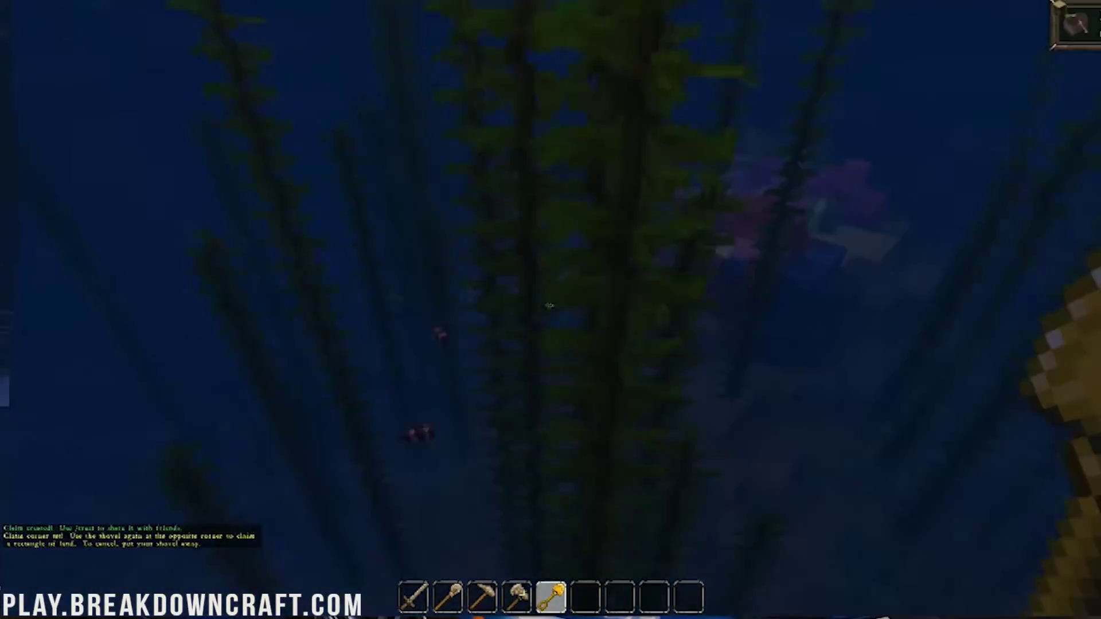
{"action": "right_click", "coordinate": [550, 306]}
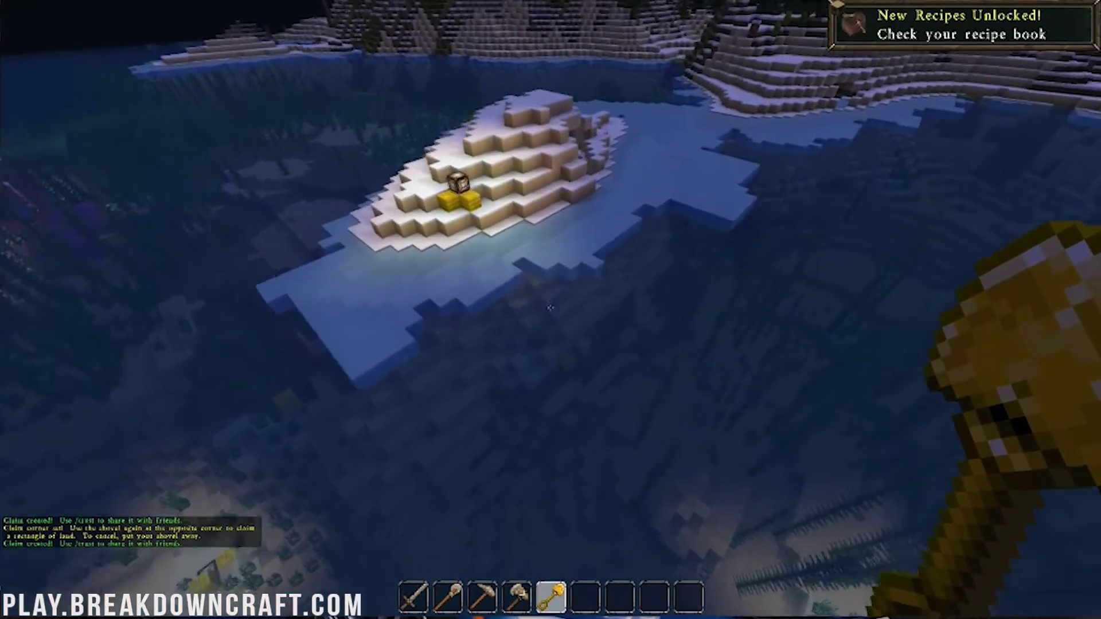
{"action": "key", "text": "5"}
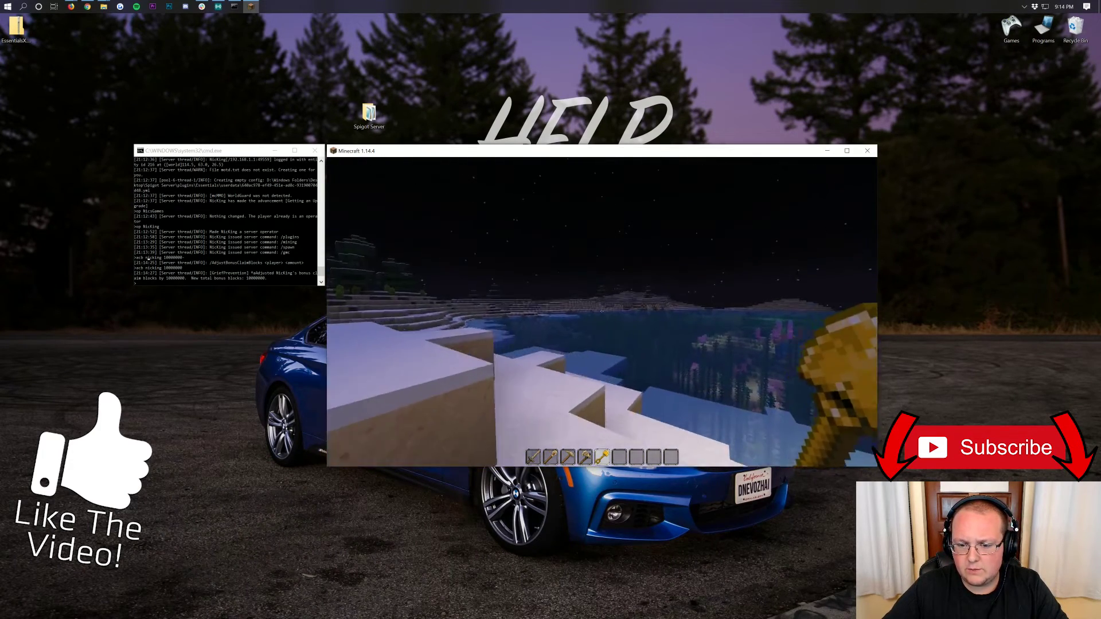
{"action": "right_click", "coordinate": [602, 312]}
Switch to the server console and look up the world seed with the seed command
{"action": "left_click", "coordinate": [277, 216]}
{"action": "type", "text": "see"}
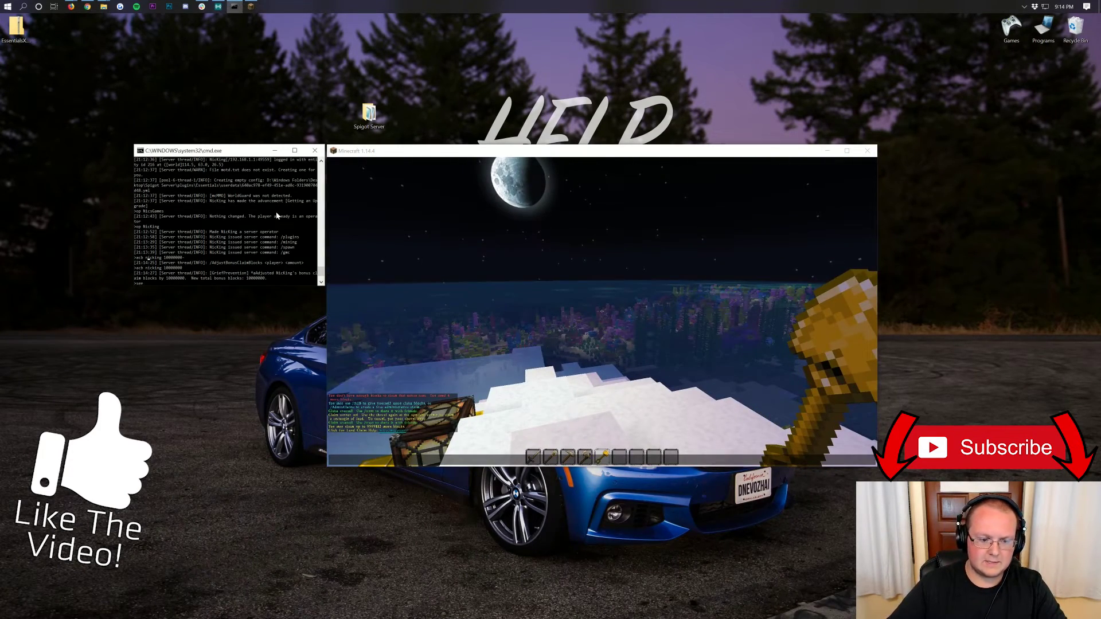
{"action": "type", "text": "d"}
{"action": "key", "text": "Return"}
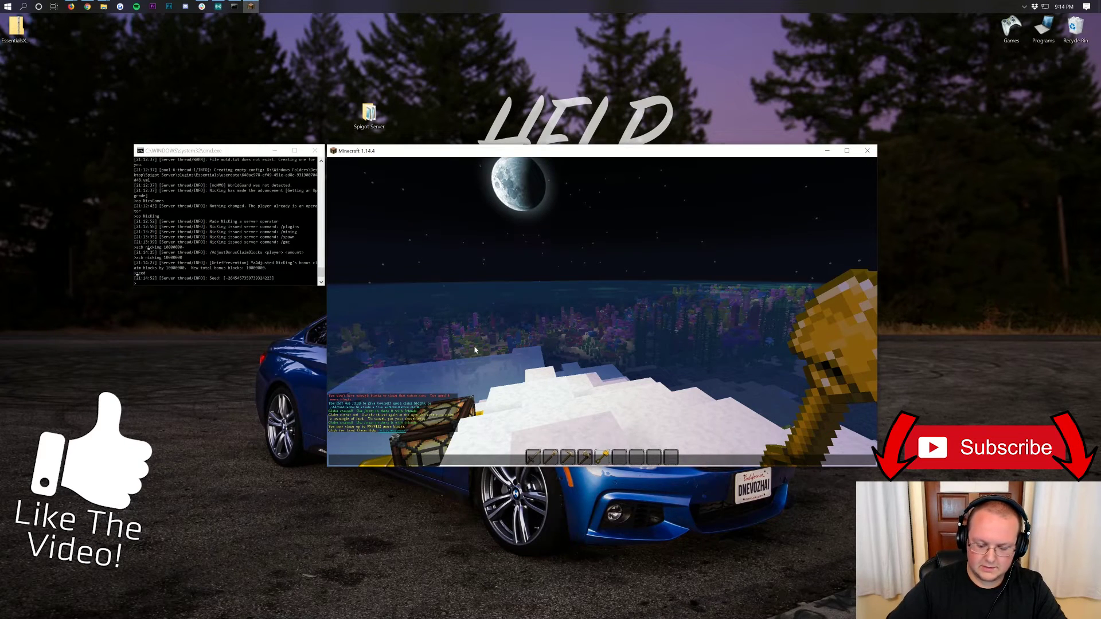
Return to Minecraft, look up the world seed with the /seed command and reopen the chat to view it
{"action": "type", "text": "/seed"}
{"action": "key", "text": "Return"}
{"action": "key", "text": "t"}
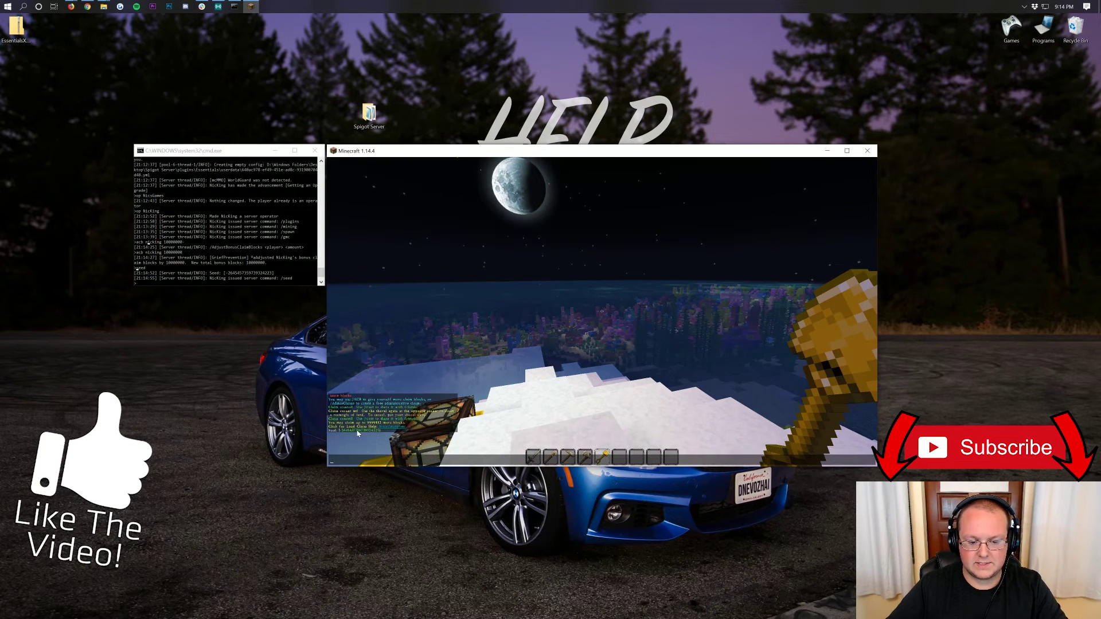